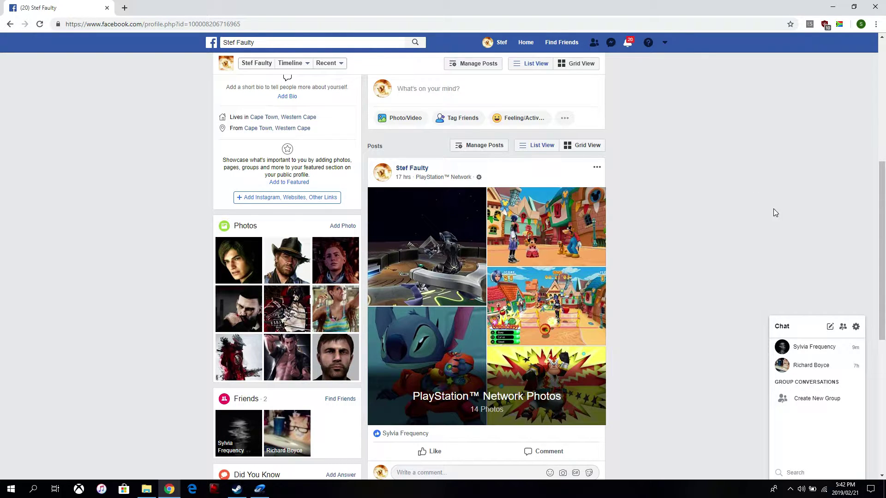
Open the PlayStation Network Photos album from the post on the profile timeline.
scroll(713, 252, down, 2)
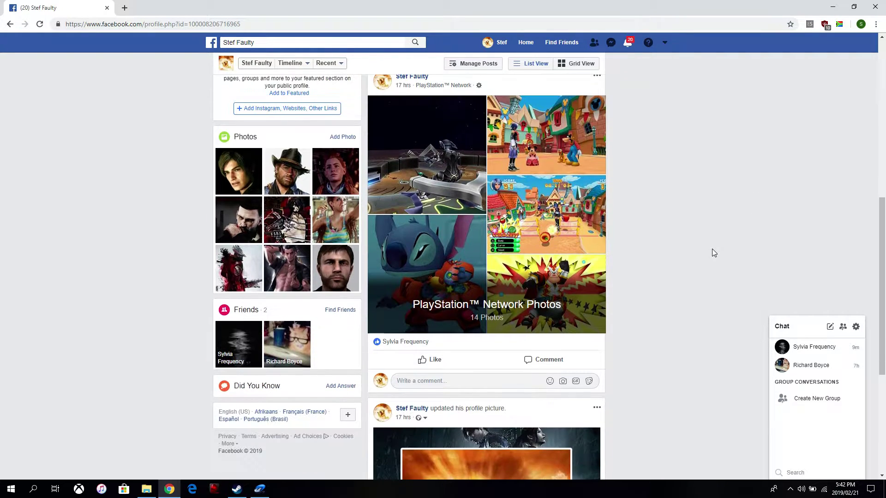
scroll(727, 279, up, 5)
scroll(722, 279, down, 5)
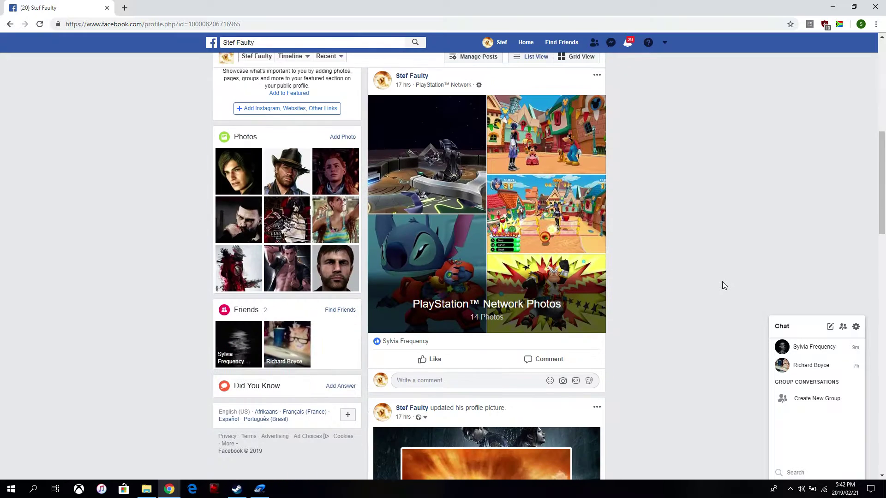
scroll(695, 286, down, 10)
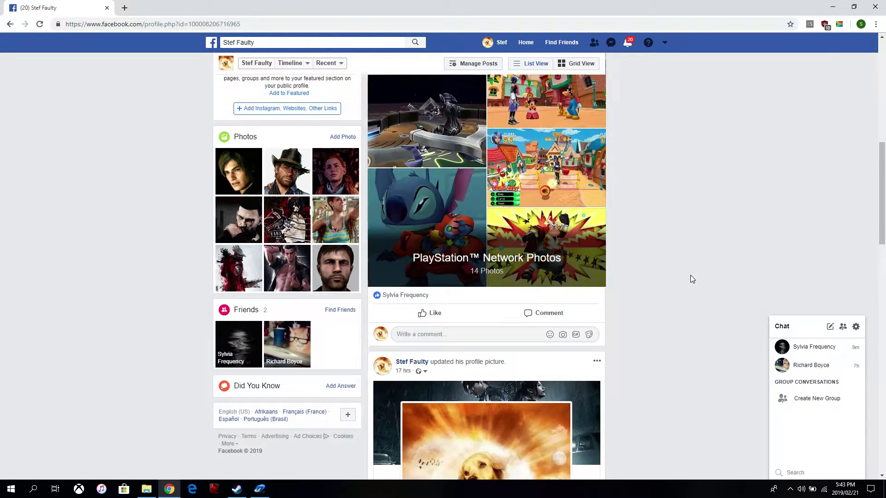
scroll(690, 277, up, 12)
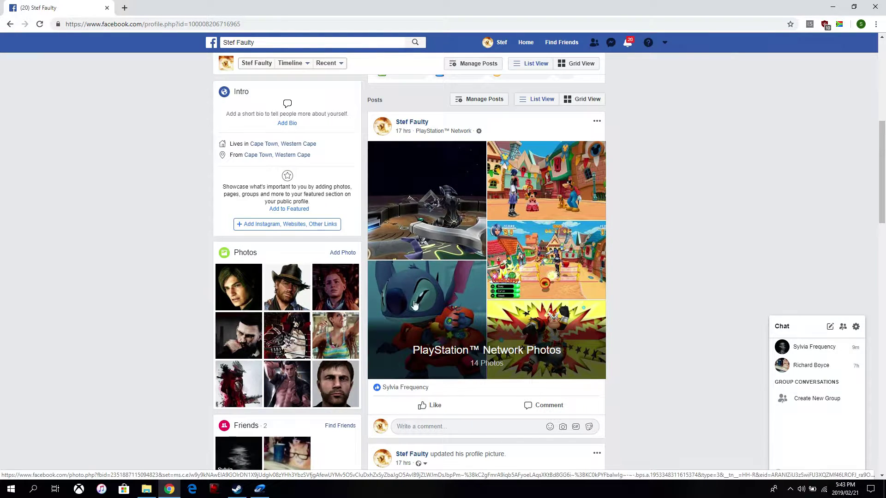
click(494, 365)
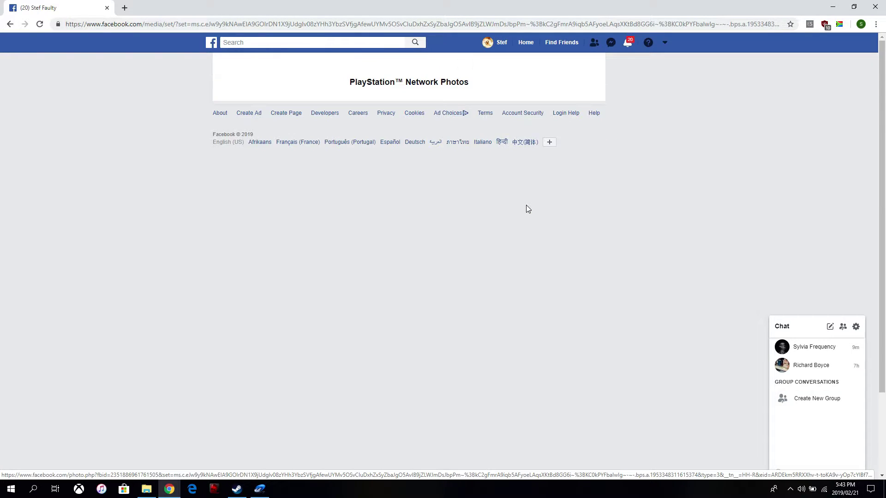
Save the album's minigame photo showing the 21 to 14 score into the Pictures folder Steam non-games as a JPEG.
scroll(376, 272, down, 2)
scroll(376, 273, up, 2)
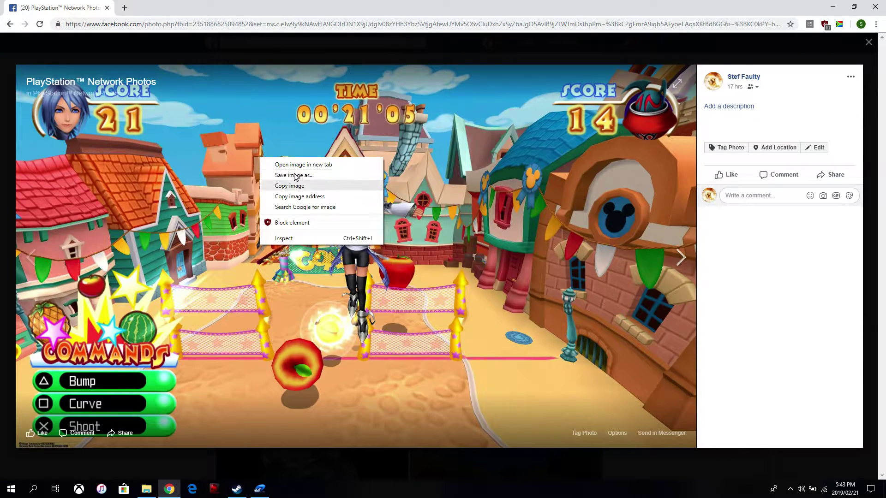
click(281, 174)
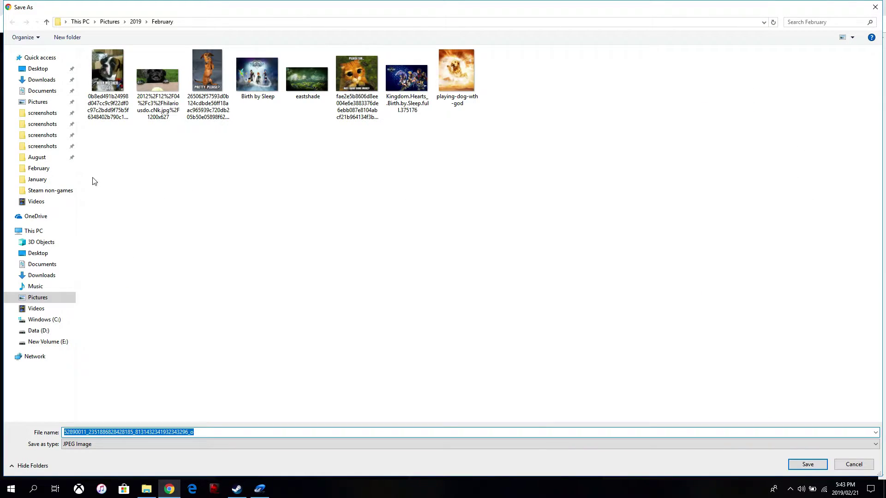
click(57, 192)
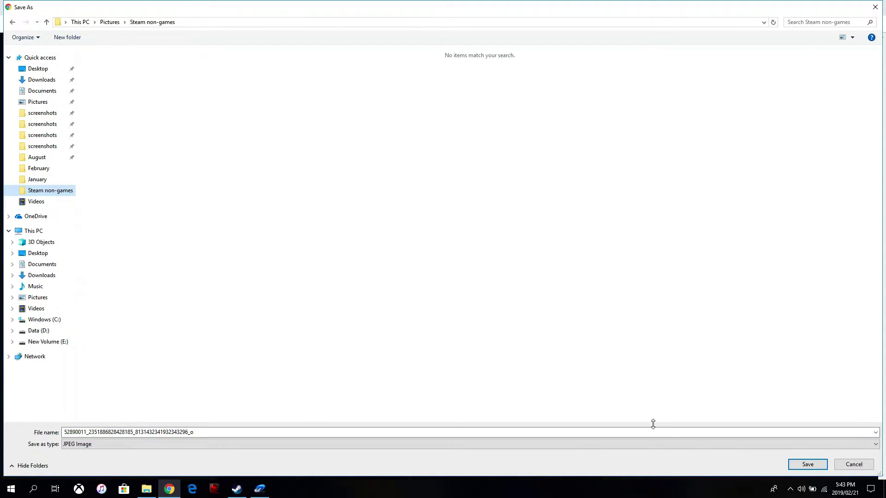
click(807, 465)
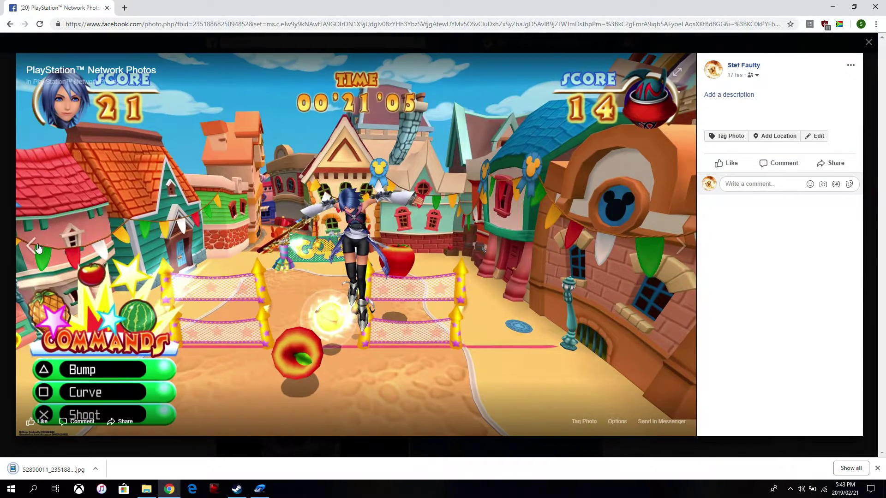
Go to the previous album photo, with Minnie, Pluto and Goofy, and save it in the Steam non-games folder.
click(9, 248)
right_click(290, 175)
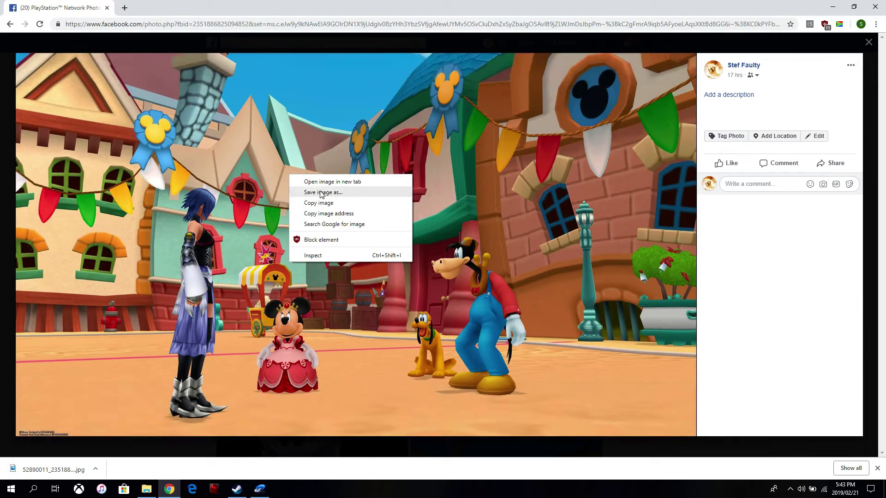
click(323, 191)
click(807, 464)
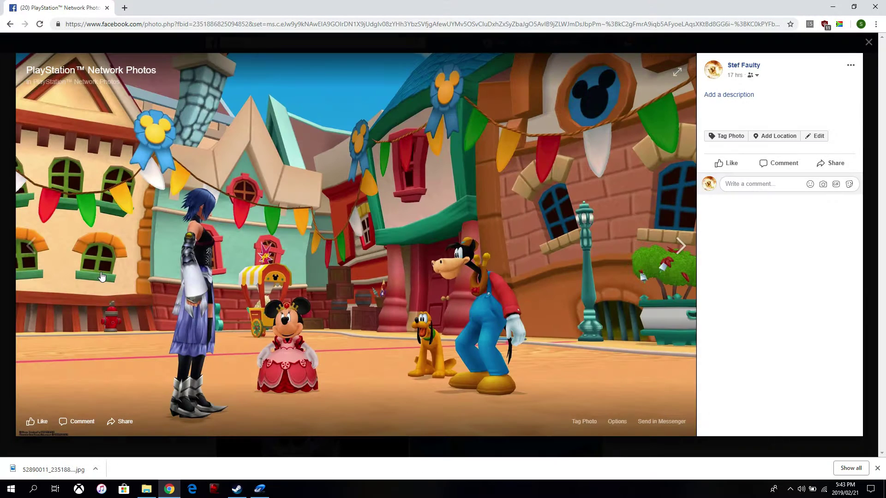
Save the album photo of the blue alien in the orange suit to the Steam non-games folder.
click(660, 330)
right_click(385, 221)
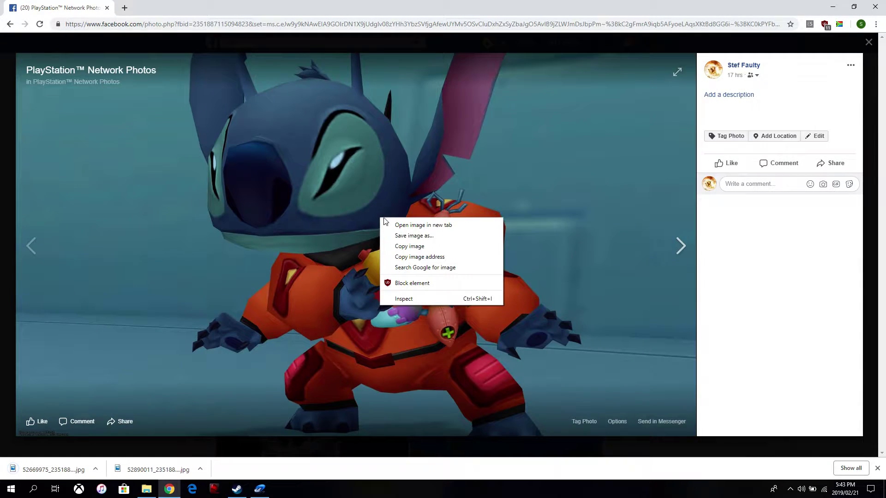
click(414, 235)
click(808, 465)
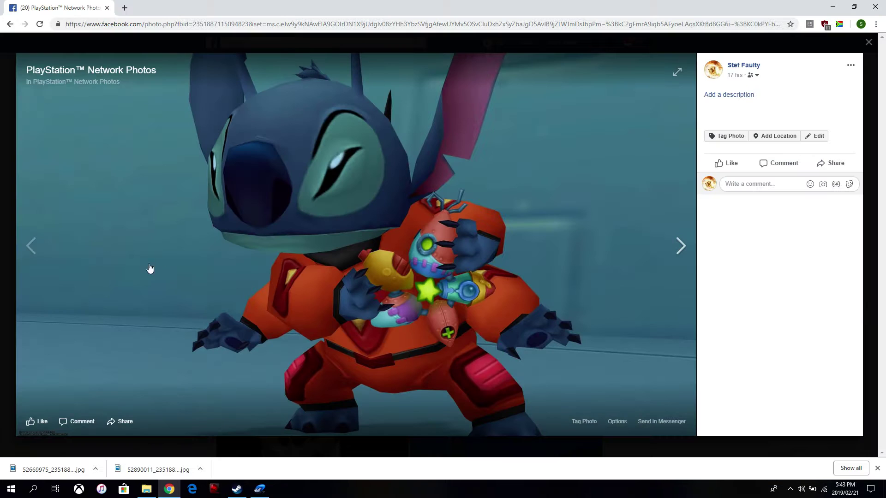
Go to the album photo of the armored figure under the starry sky and save it in the Steam non-games folder.
click(28, 245)
right_click(210, 201)
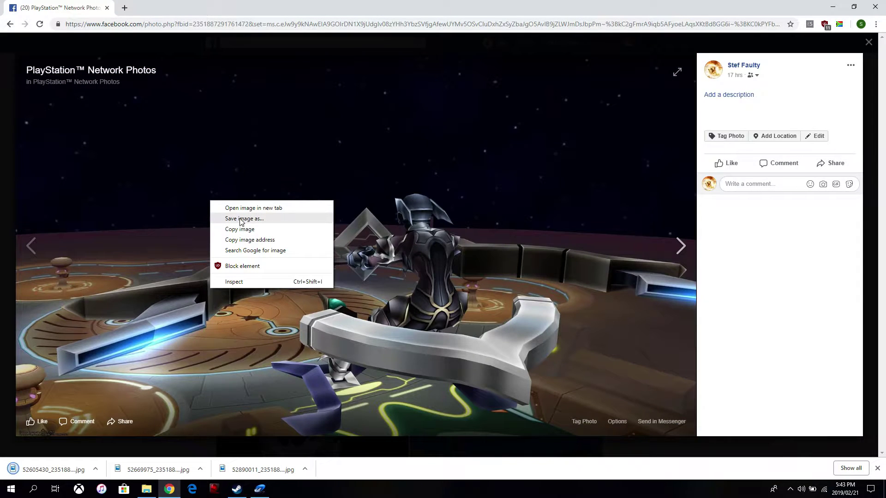
click(253, 219)
click(805, 465)
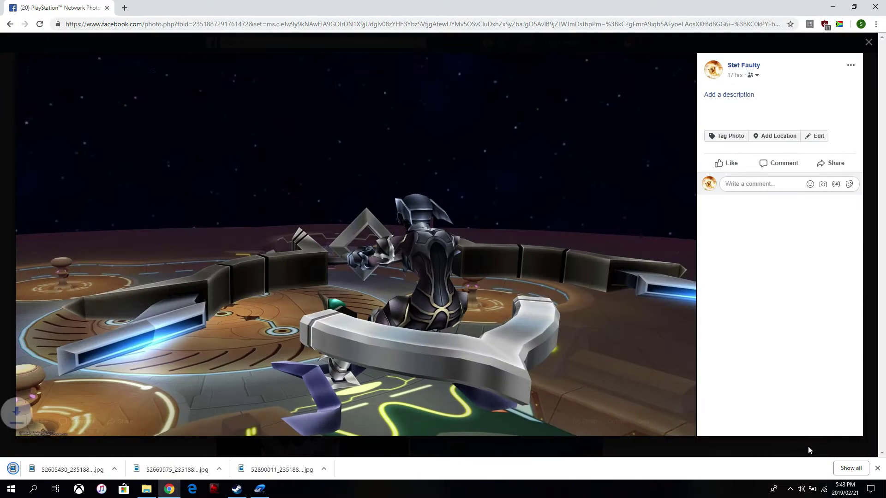
Cancel the duplicate save of the armored figure photo and close the photo viewer.
click(868, 42)
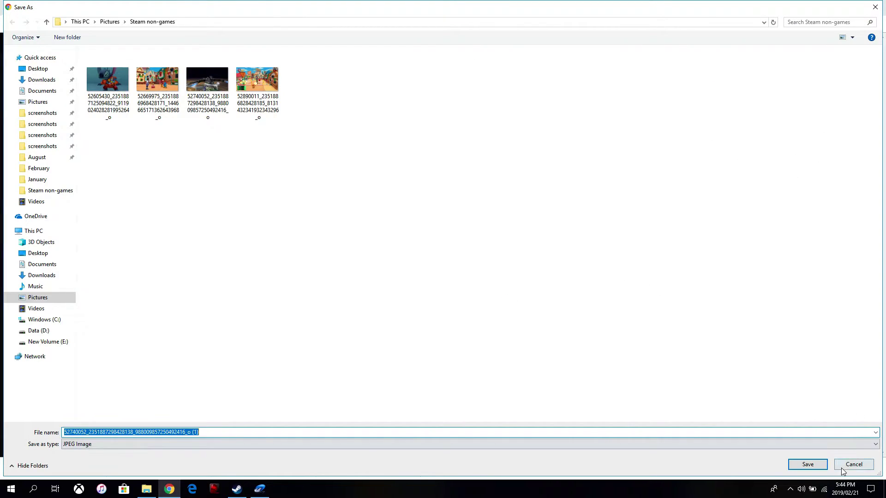
click(853, 464)
click(868, 42)
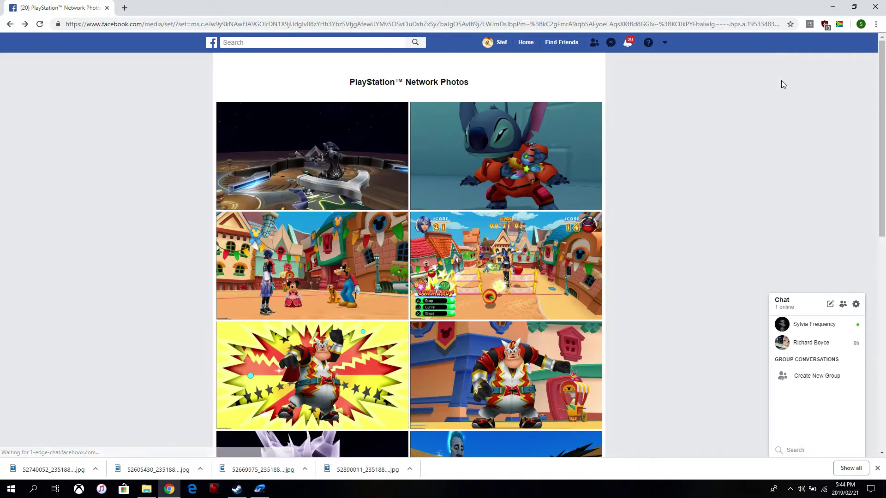
Switch to Steam, minimize its window, and open the Steam non-games folder in File Explorer.
key(alt+Tab)
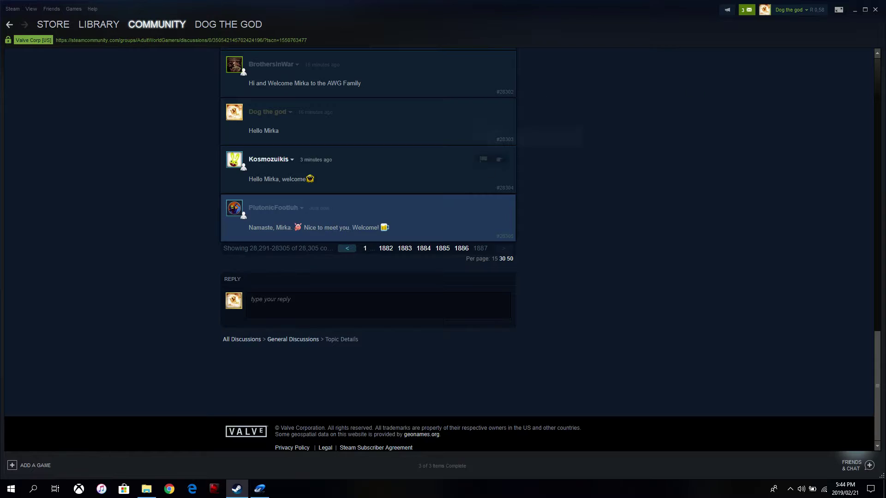
click(854, 10)
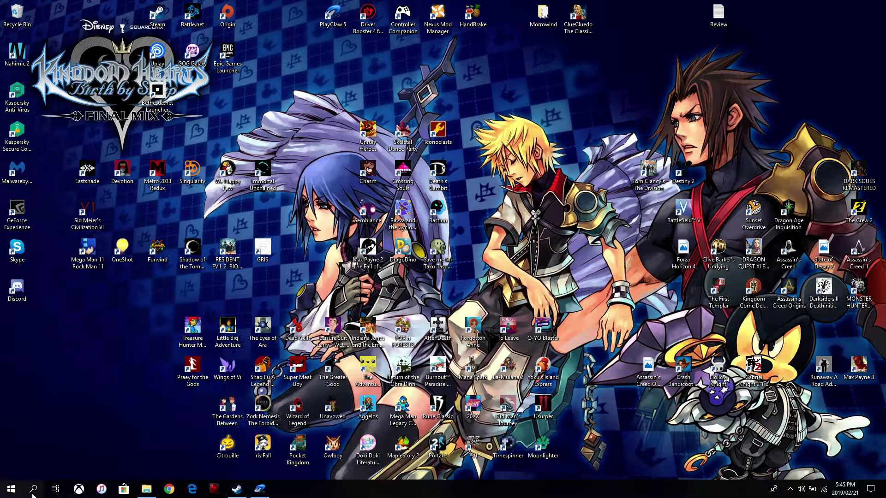
click(146, 490)
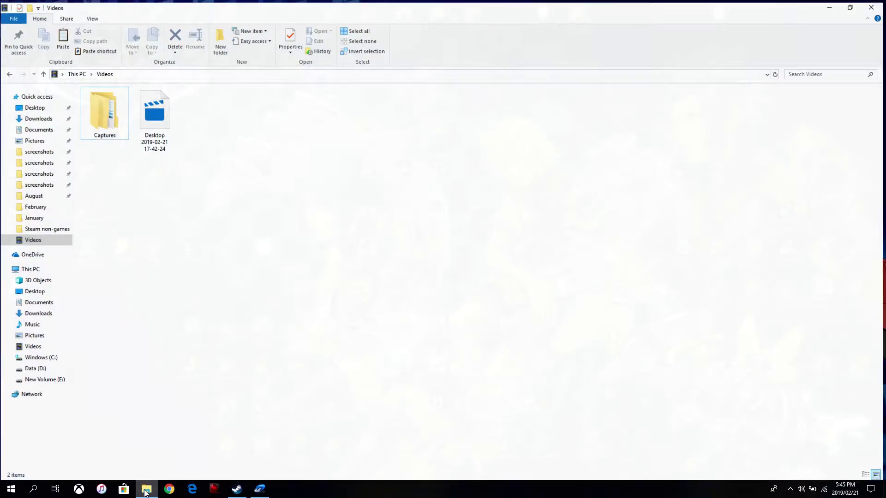
click(43, 229)
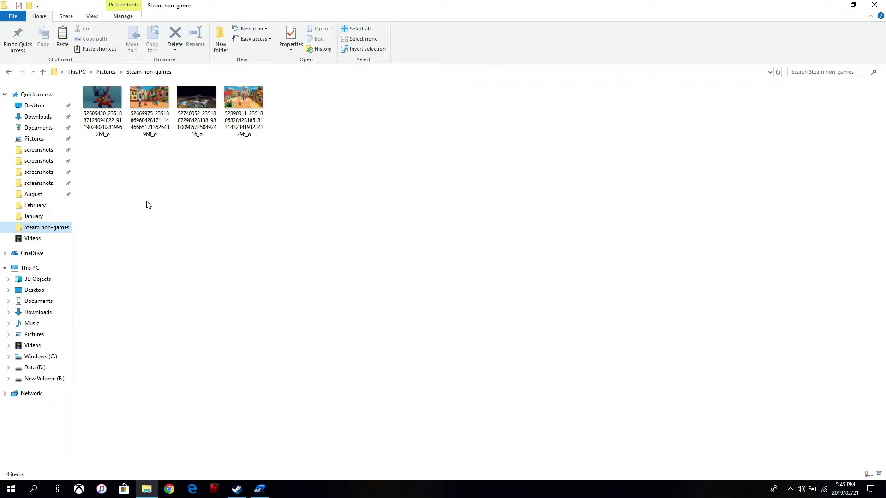
Duplicate all four saved images within the Steam non-games folder.
click(115, 110)
key(ctrl+a)
right_click(144, 97)
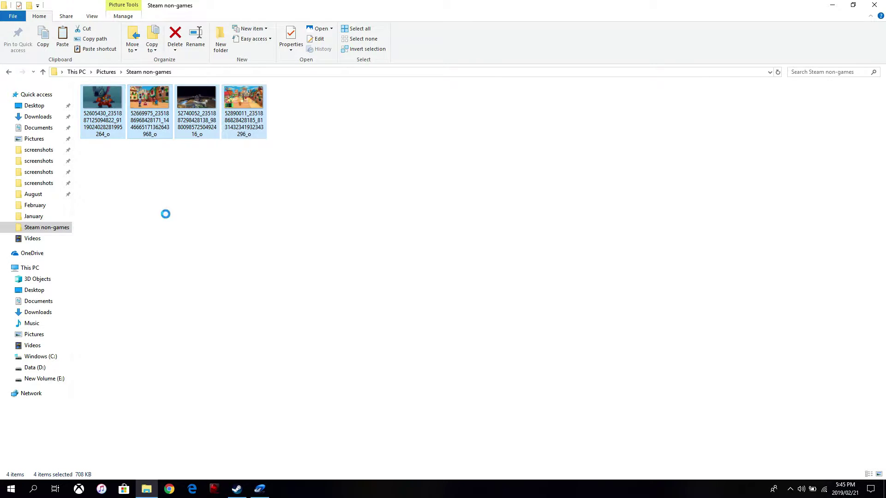
click(178, 339)
click(230, 281)
right_click(232, 278)
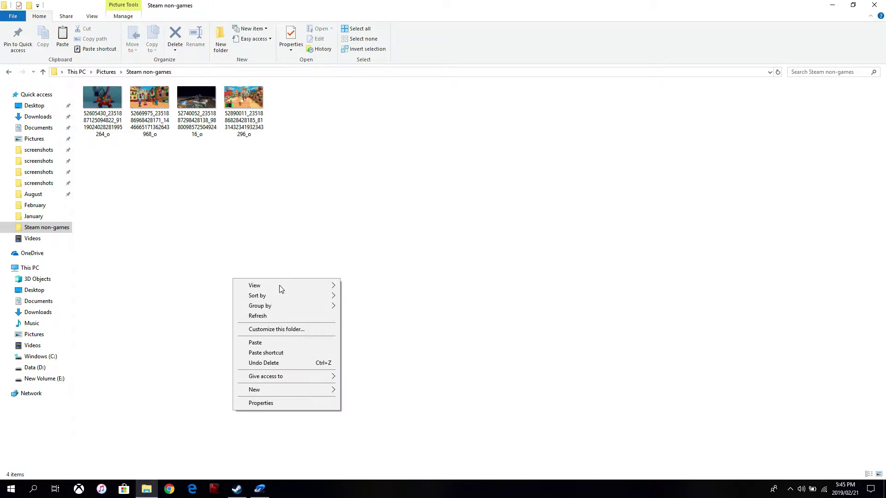
click(261, 342)
click(293, 240)
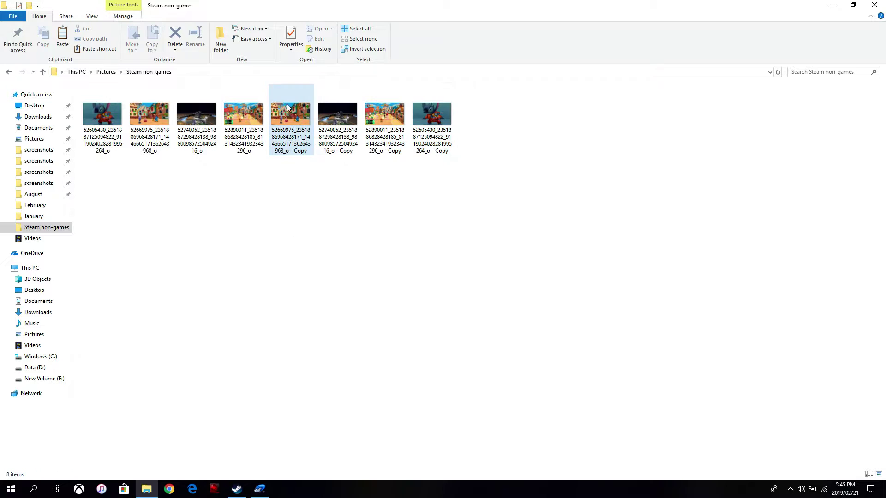
right_click(294, 109)
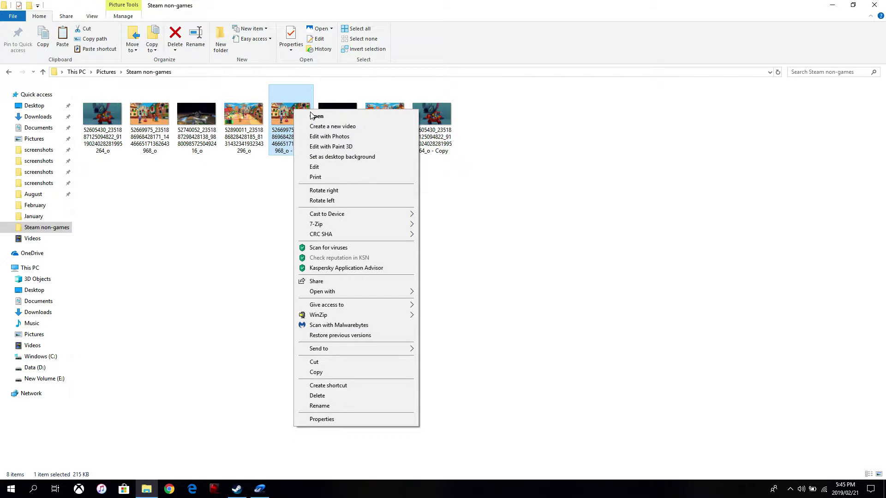
click(196, 247)
click(344, 124)
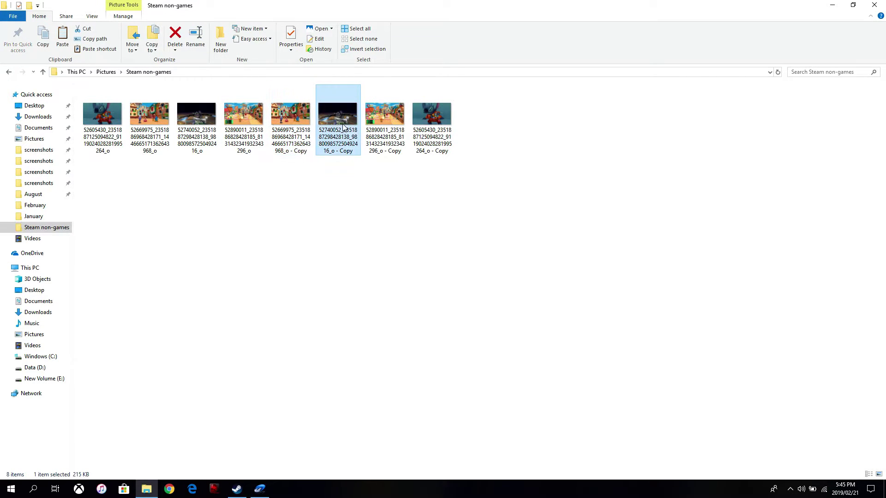
Rename the copied image starting with 52669975, replacing the " - Copy" ending with "_vr".
right_click(293, 118)
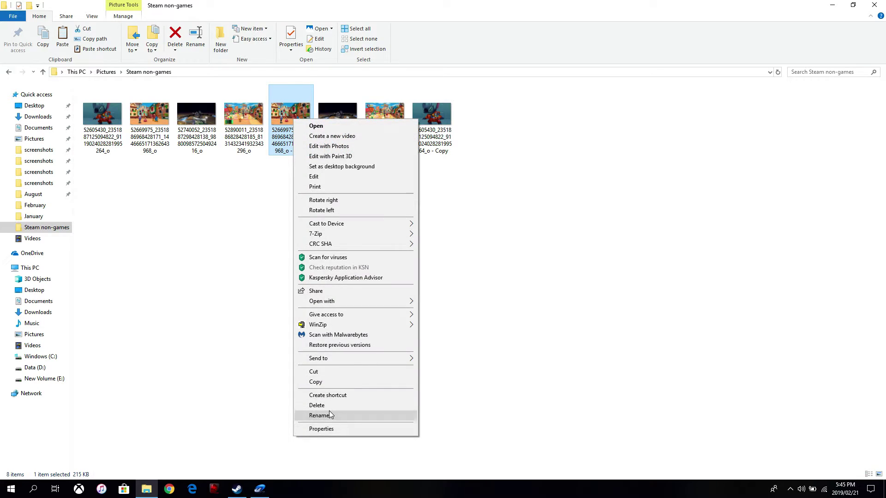
click(330, 414)
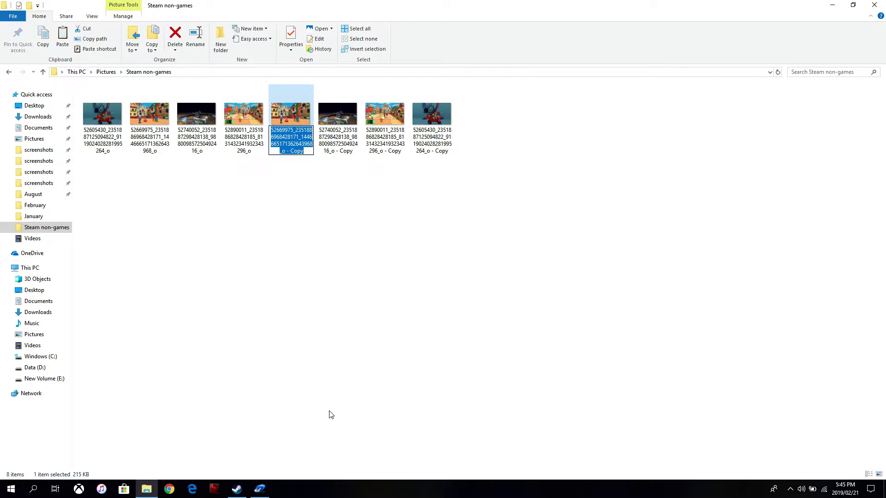
key(End)
key(BackSpace)
key(BackSpace)
key(BackSpace)
key(BackSpace)
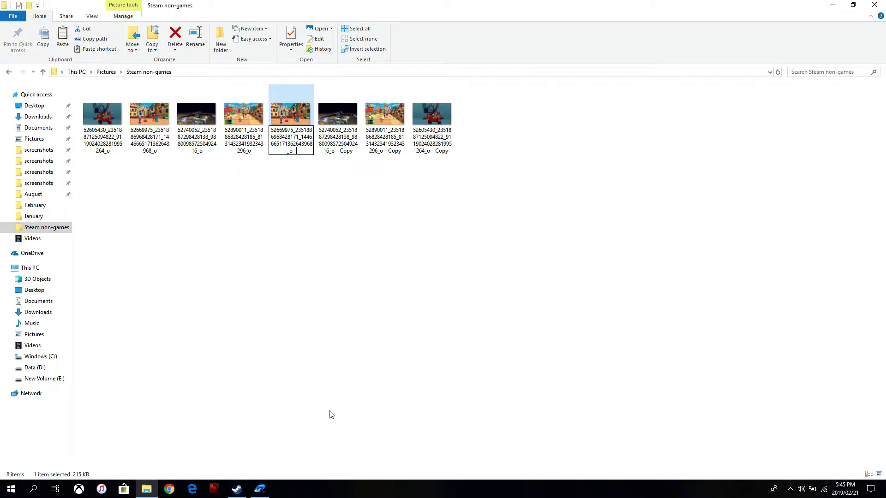
key(BackSpace)
key(BackSpace)
key(BackSpace)
text(_vr)
Rename the copied image starting with 52740052, replacing the " - Copy" ending with "_vr".
click(337, 118)
right_click(337, 118)
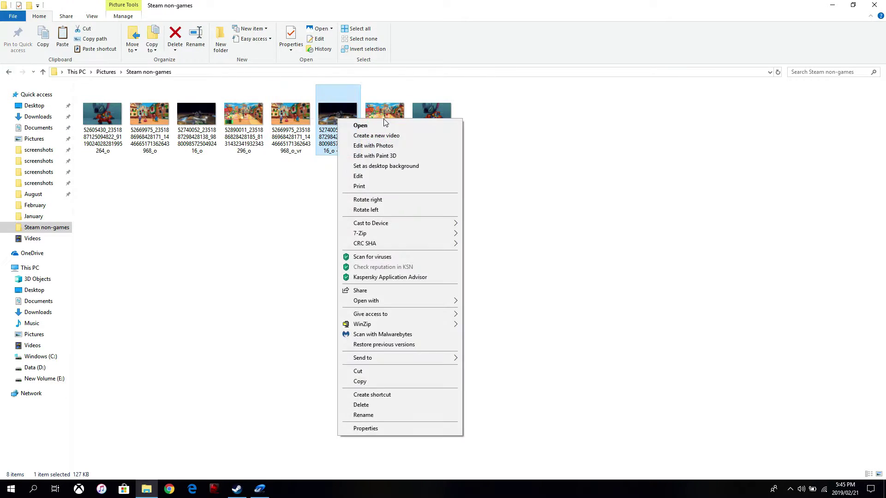
click(367, 415)
key(End)
key(BackSpace)
key(BackSpace)
key(BackSpace)
key(BackSpace)
key(BackSpace)
key(BackSpace)
key(BackSpace)
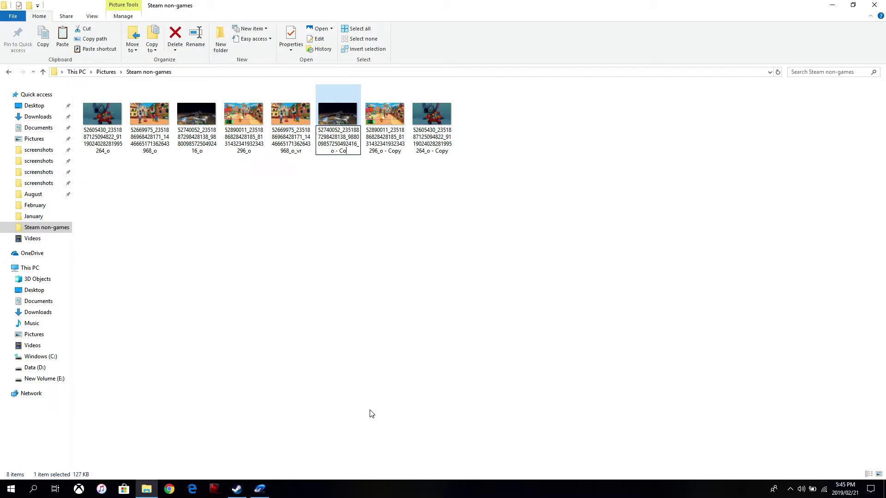
text(_vr)
click(336, 275)
Rename the copied image starting with 52890011, replacing the " - Copy" ending with "_vr".
right_click(374, 142)
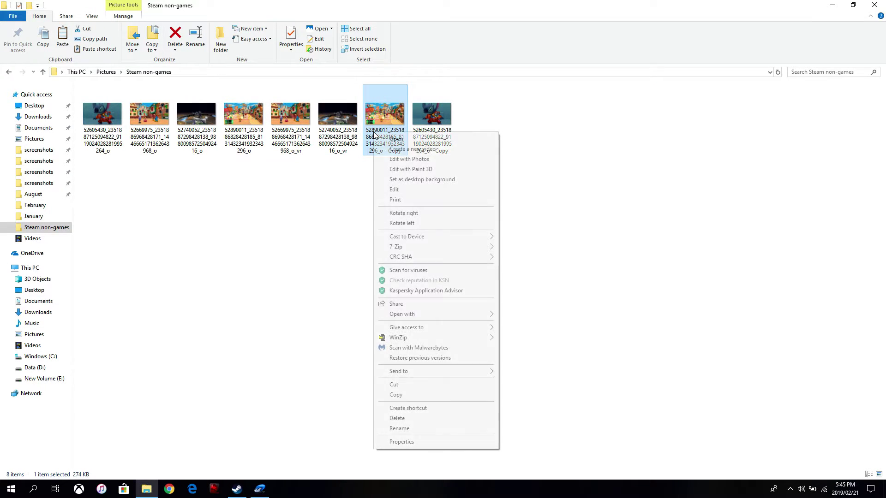
click(420, 427)
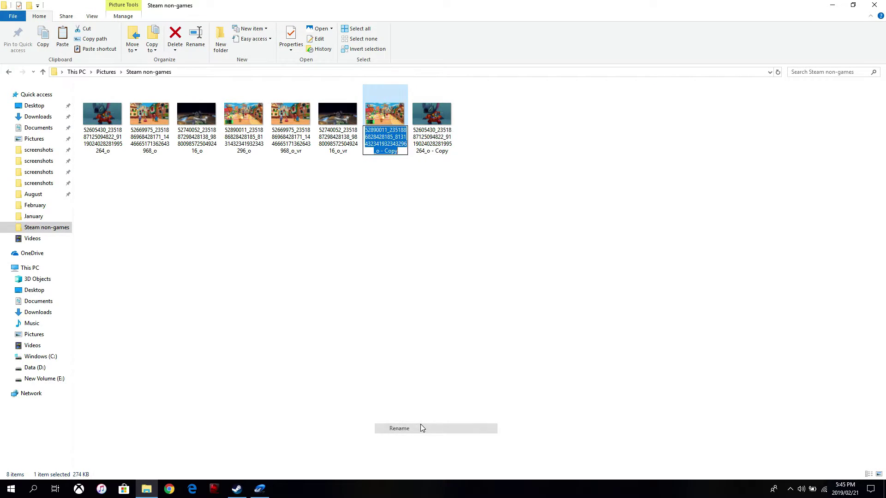
key(End)
key(BackSpace)
key(BackSpace)
key(BackSpace)
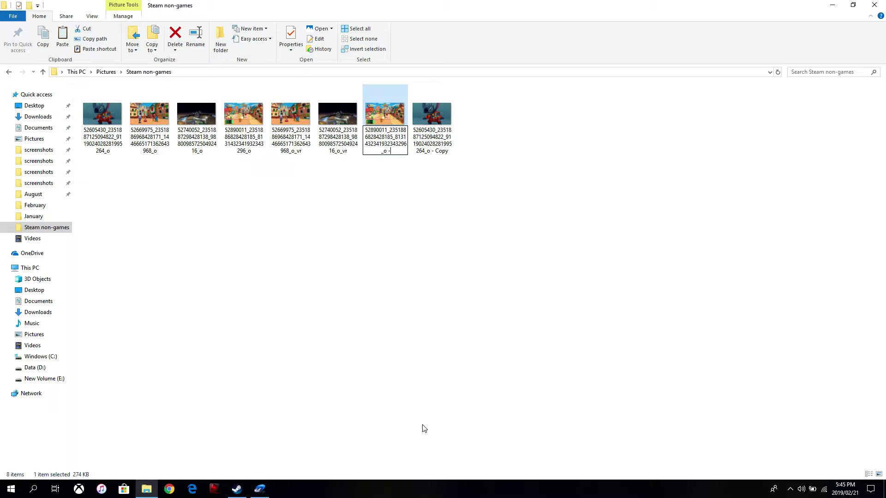
text(r)
click(452, 185)
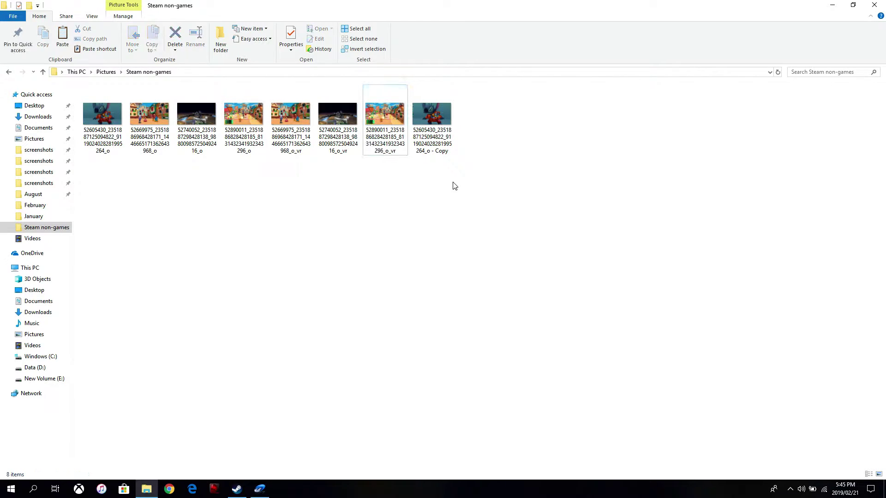
Rename the copied image starting with 52605430, replacing the " - Copy" ending with "_vr".
right_click(427, 124)
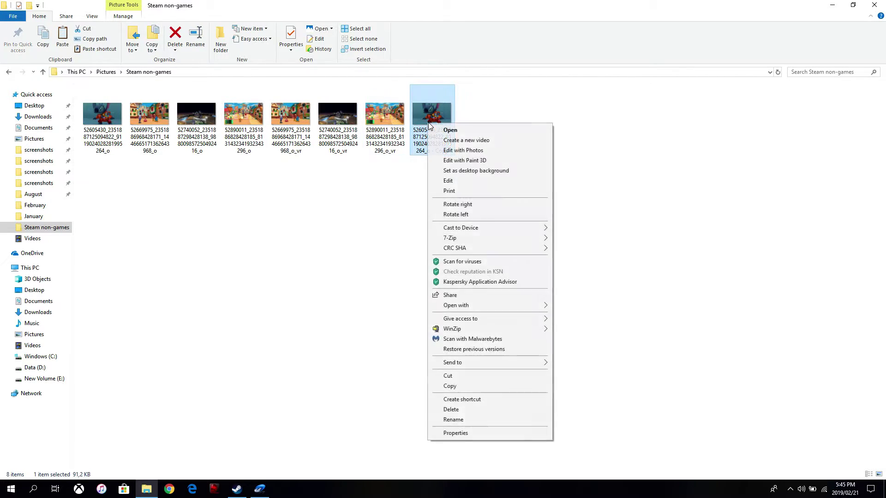
click(466, 420)
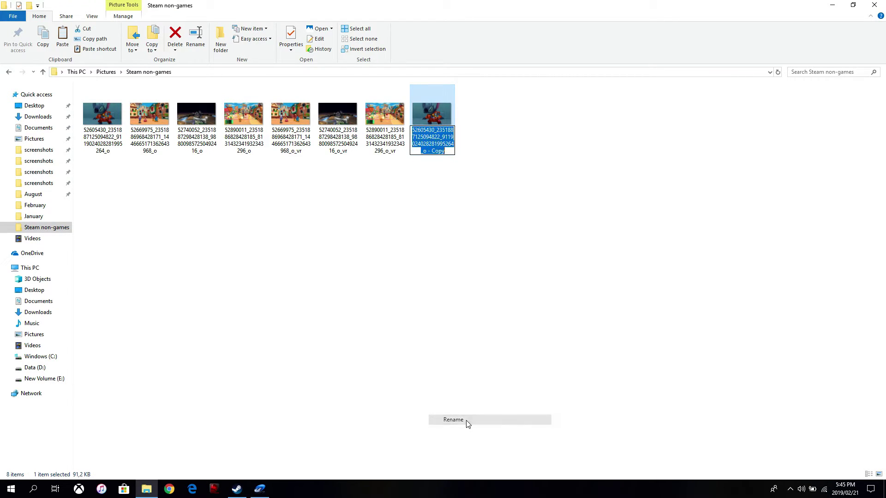
key(End)
key(BackSpace)
key(BackSpace)
key(BackSpace)
key(BackSpace)
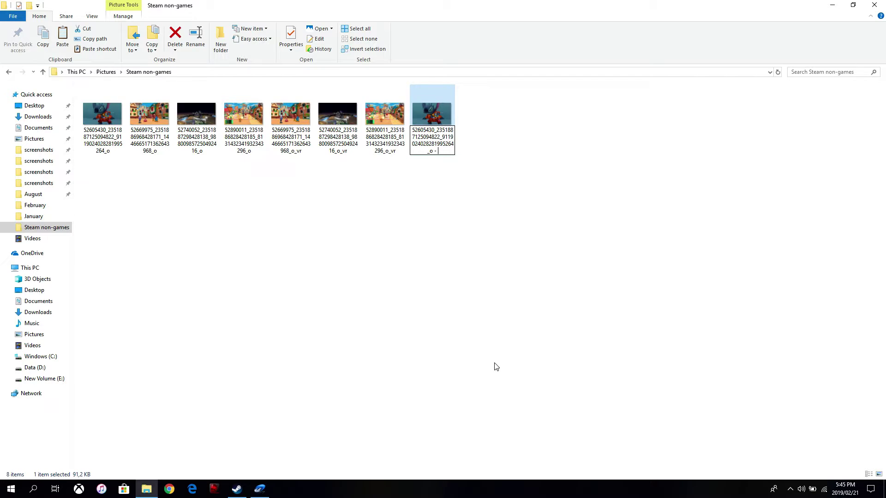
text(_vr)
click(434, 330)
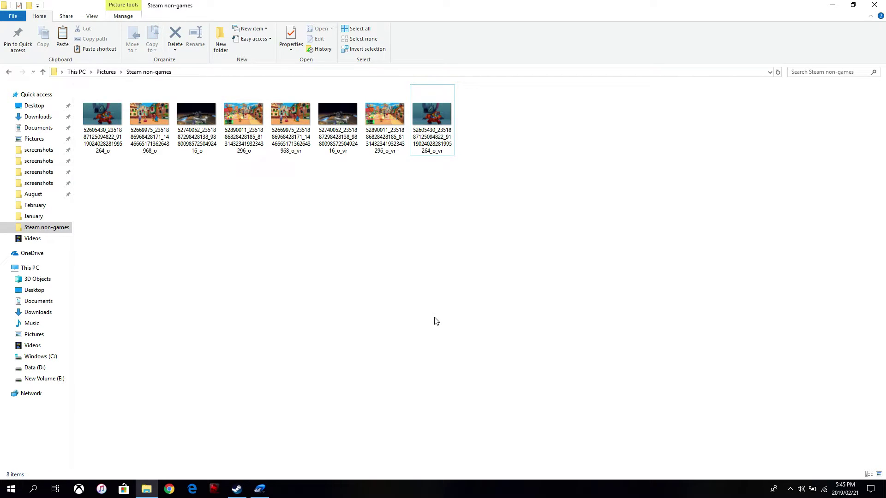
Copy all images in the Steam non-games folder and look through the pinned screenshots folders of games 3160 and 6100.
key(ctrl+a)
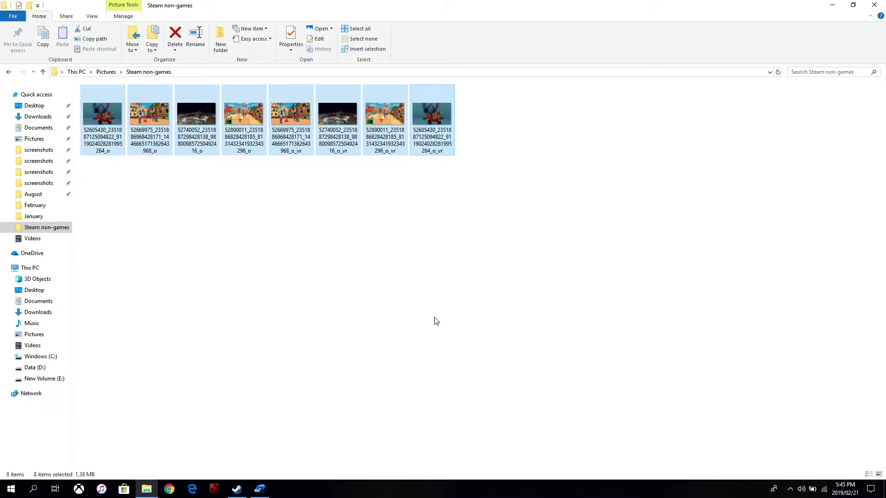
key(ctrl+c)
click(35, 152)
click(36, 172)
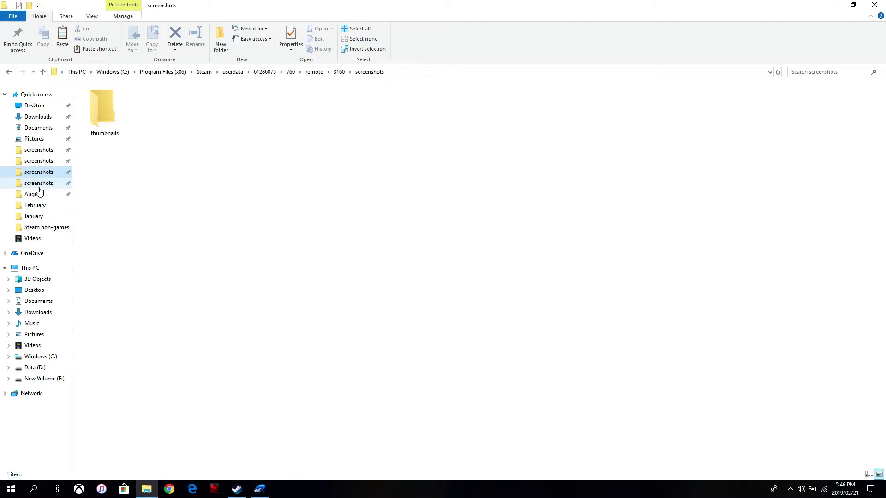
click(39, 185)
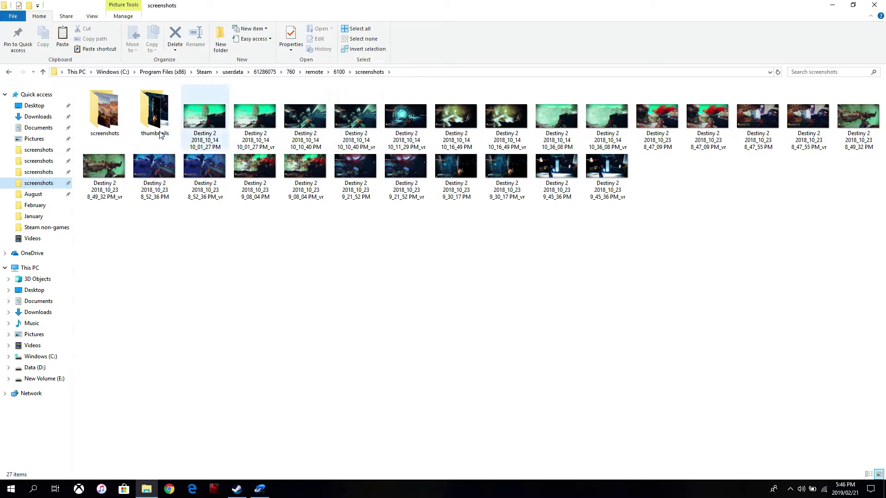
Browse up to Steam's userdata folder and examine the numbered folders inside the account folder.
click(291, 72)
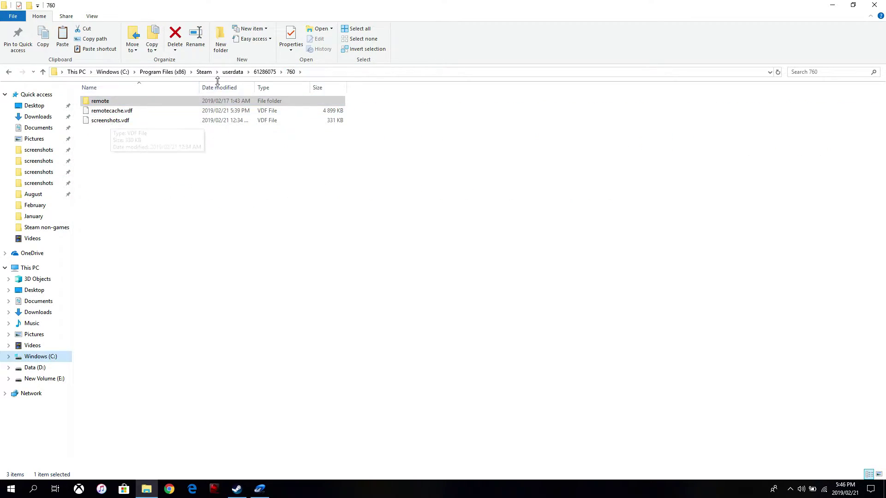
click(233, 72)
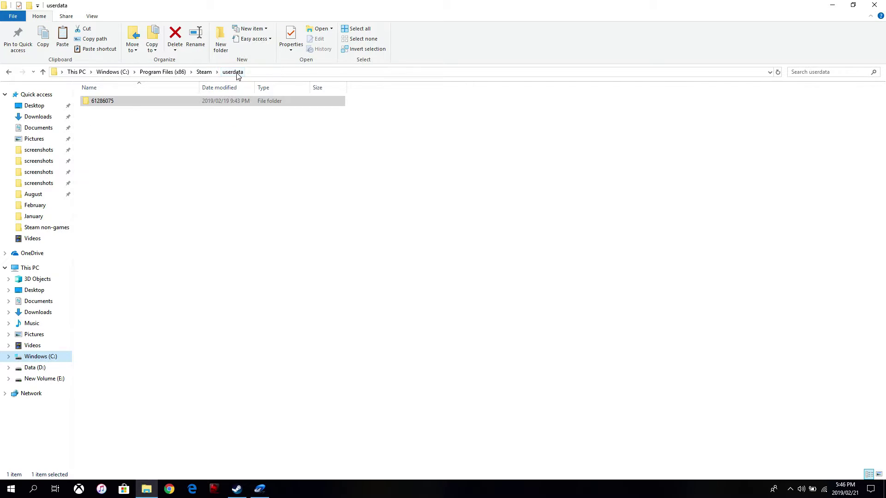
double_click(98, 101)
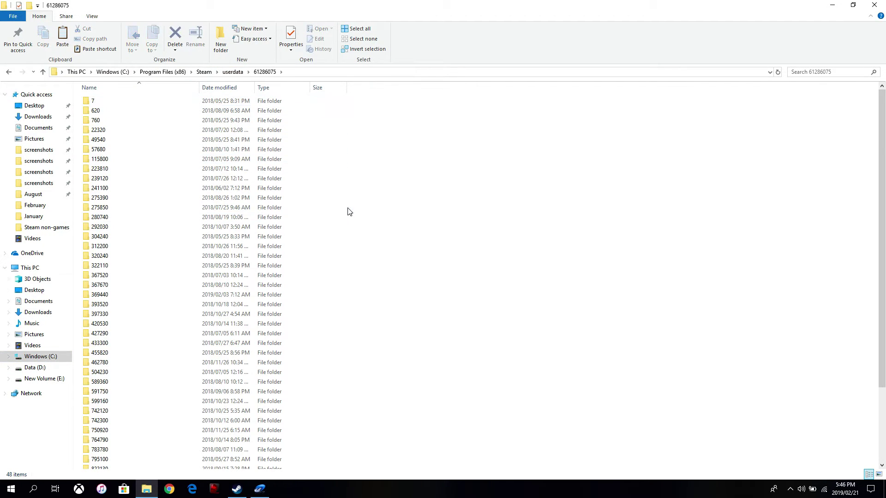
scroll(341, 212, down, 3)
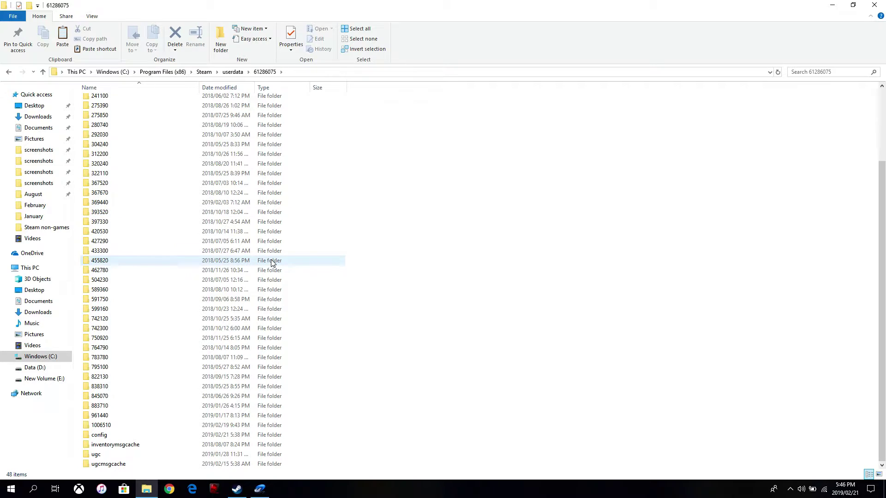
scroll(118, 155, up, 3)
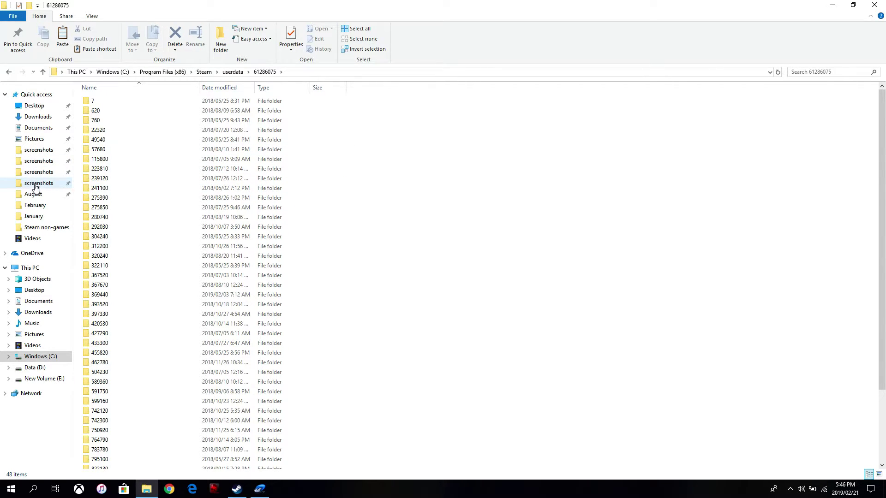
Examine the pinned screenshots folders of games 378020 and 293300, including the thumbnails folder inside 378020's.
click(27, 154)
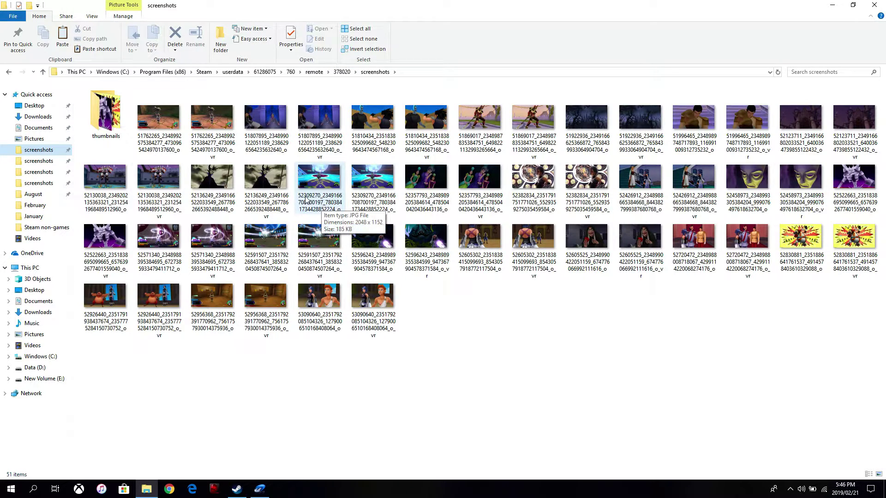
click(41, 162)
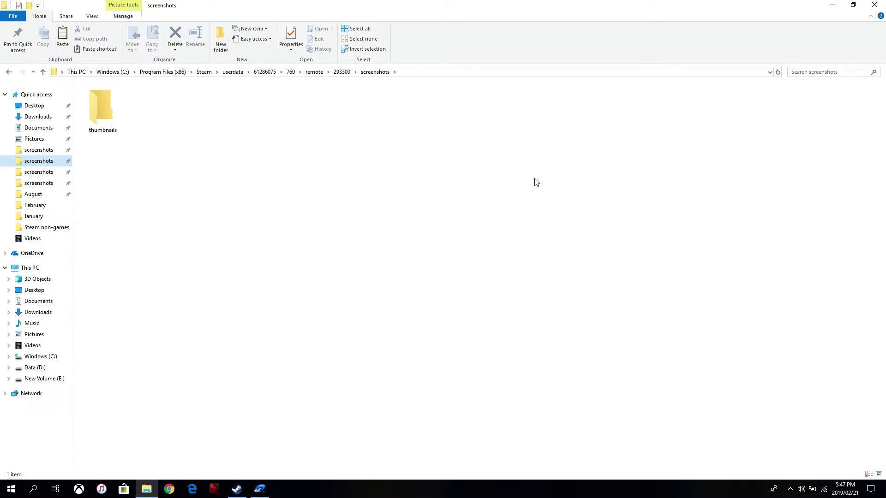
click(144, 236)
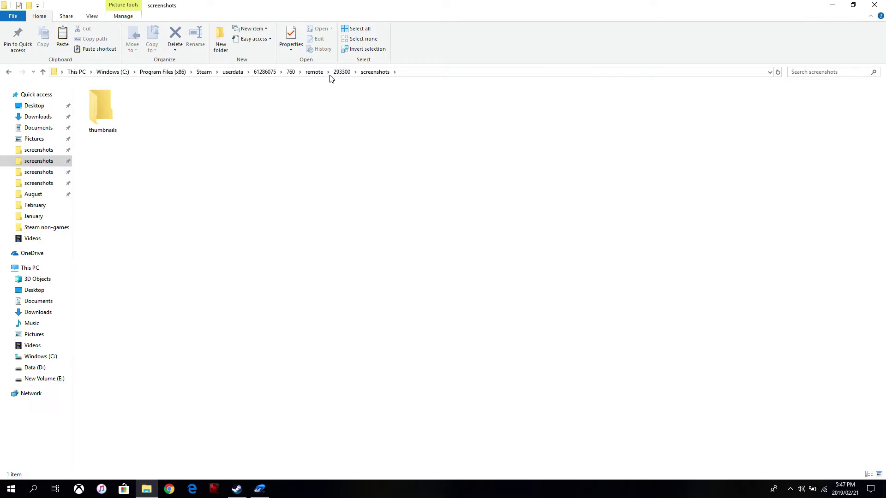
click(42, 152)
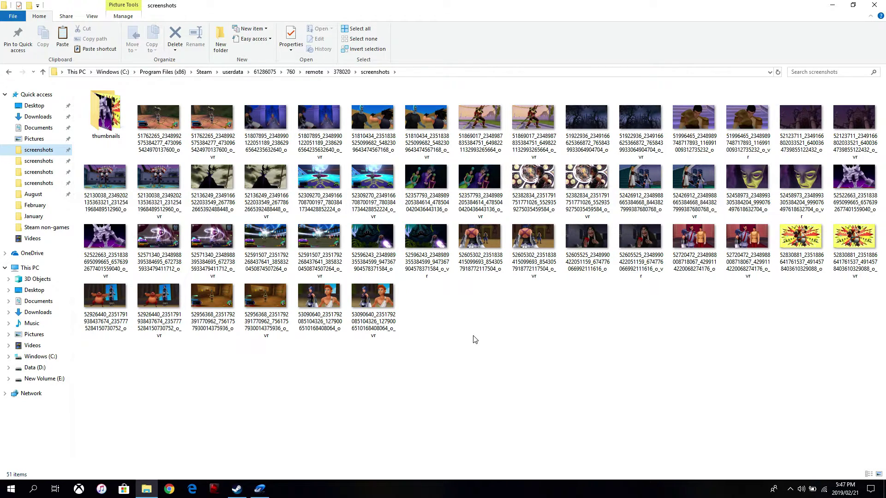
click(101, 121)
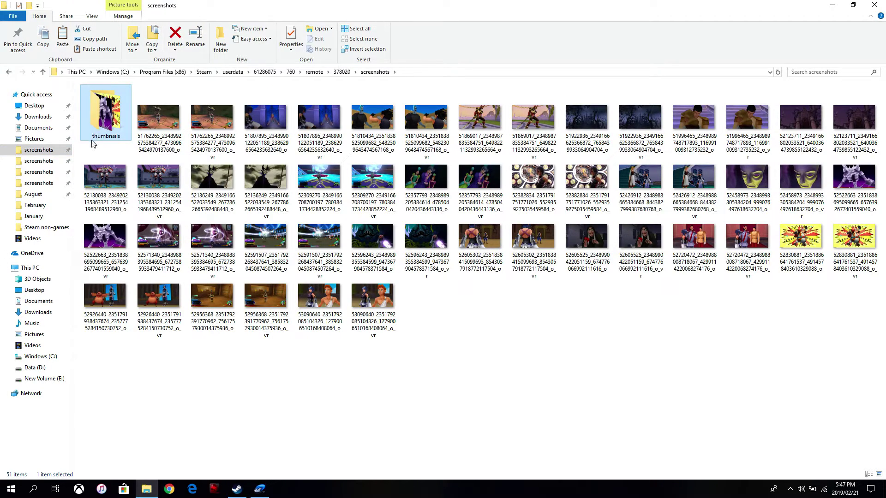
mouse_move(100, 121)
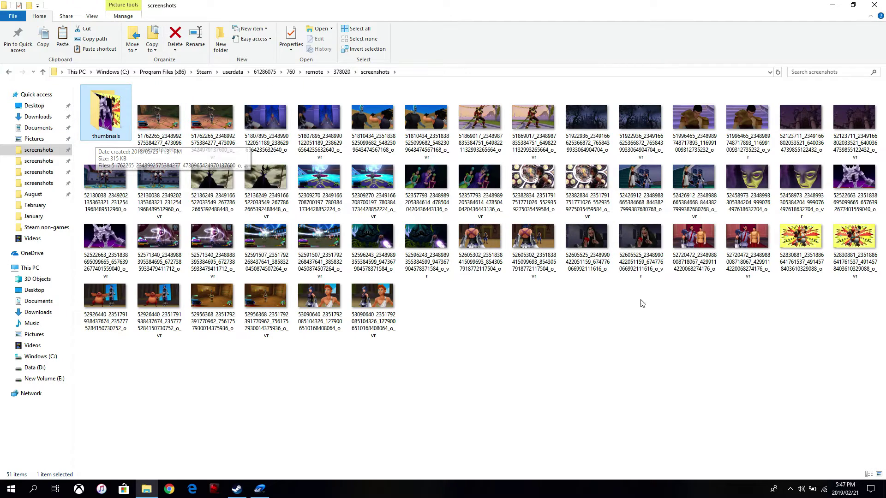
right_click(606, 339)
Move all eight images from the Steam non-games folder into the screenshots folder of game 378020.
click(45, 229)
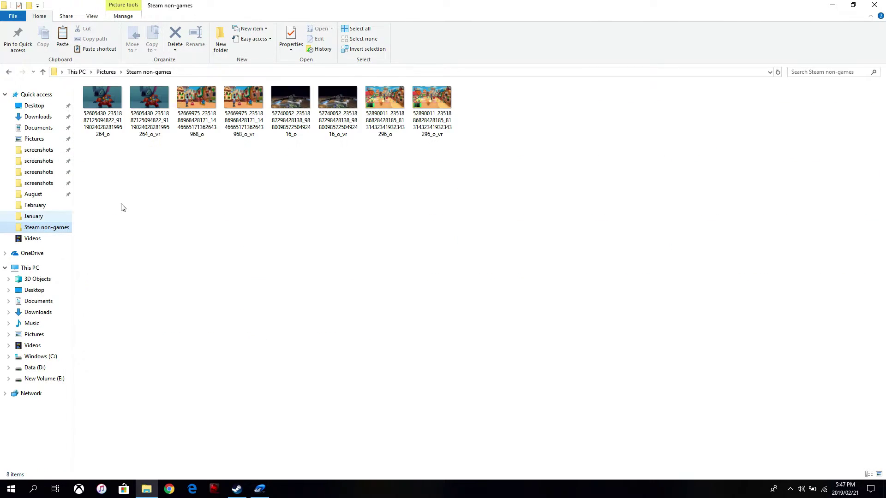
click(122, 115)
key(ctrl+a)
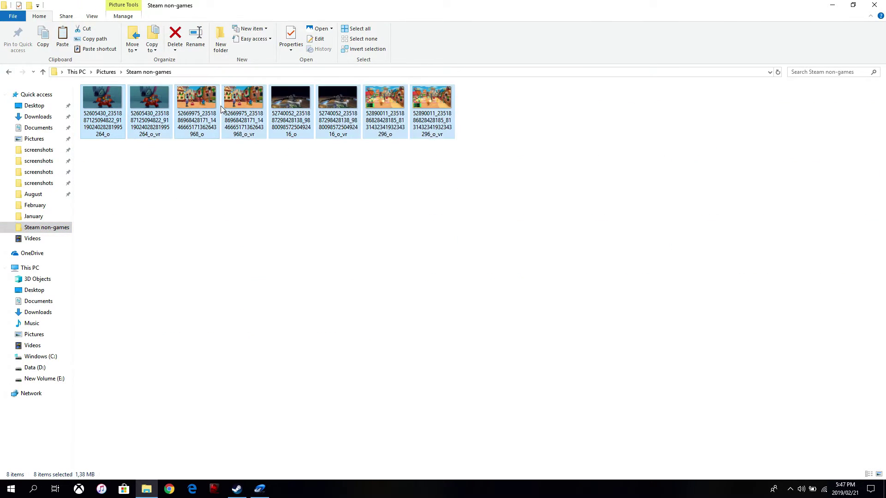
right_click(210, 104)
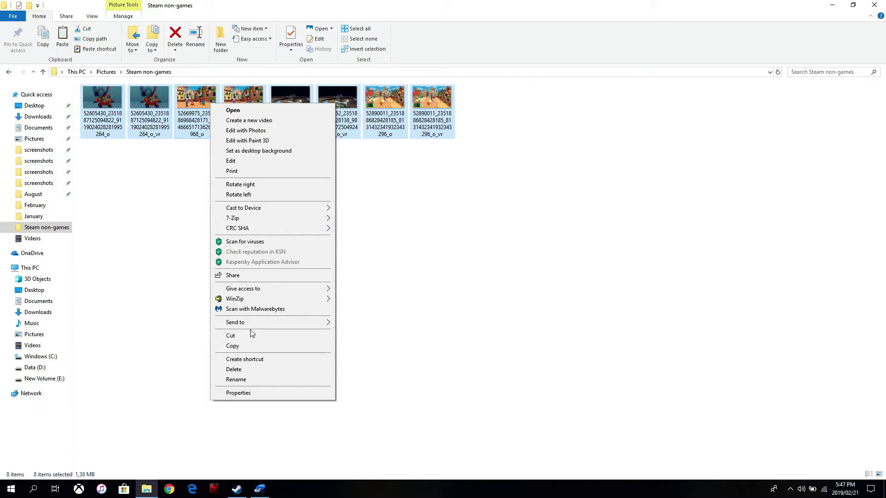
click(237, 335)
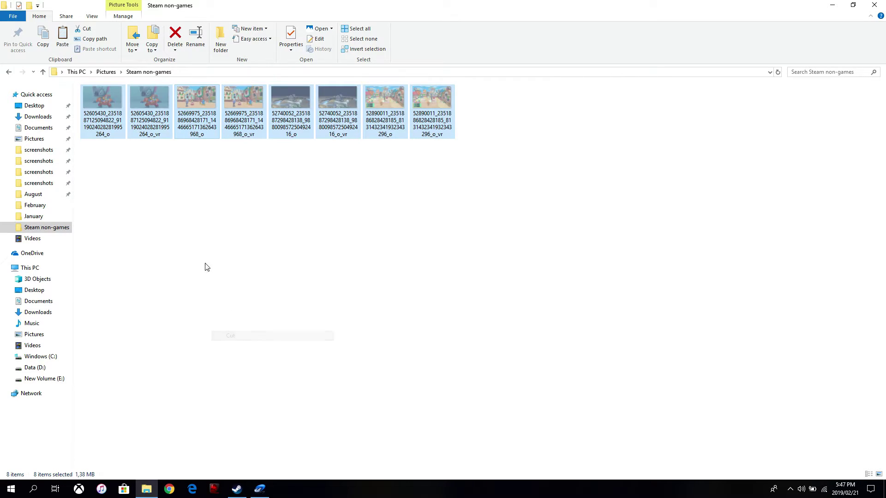
click(47, 150)
right_click(362, 308)
right_click(529, 340)
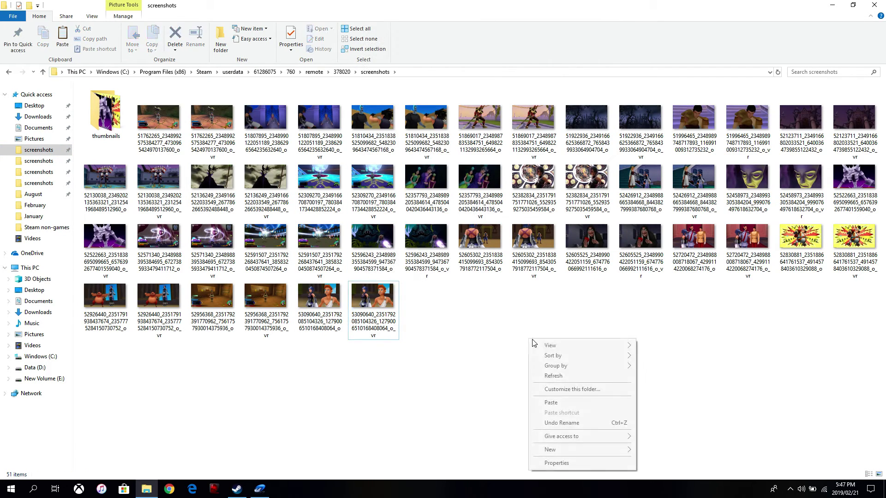
click(556, 403)
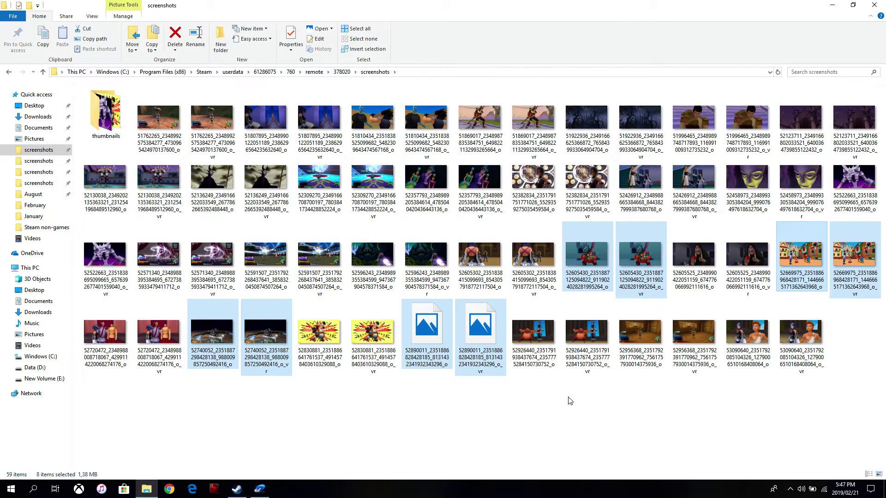
Check the thumbnails folder inside game 378020's screenshots folder, return to the parent folder and minimize File Explorer.
double_click(106, 115)
click(9, 71)
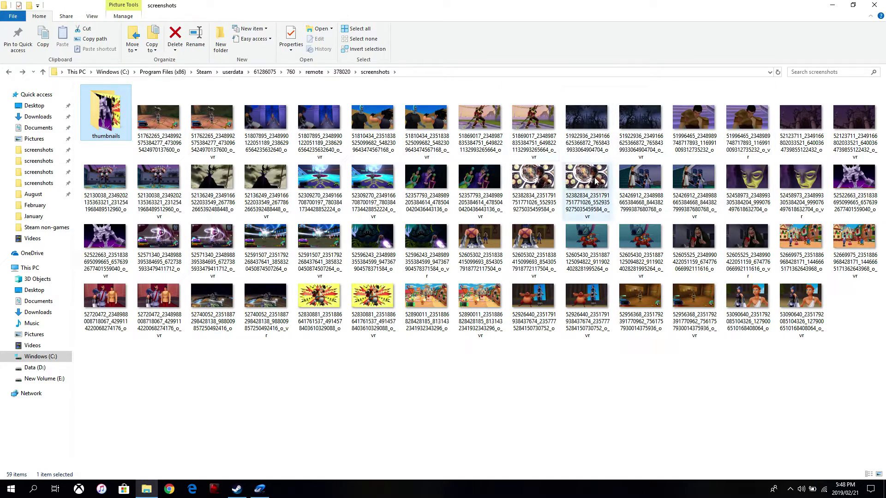
click(831, 5)
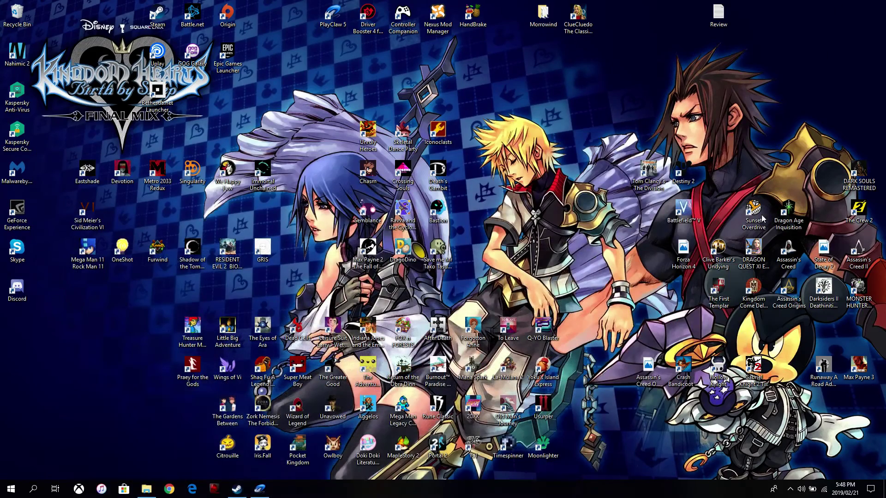
click(791, 489)
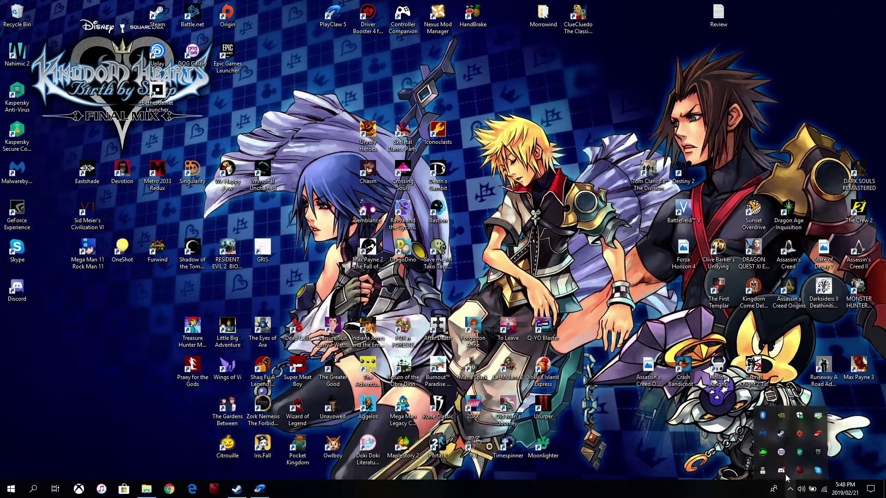
right_click(781, 436)
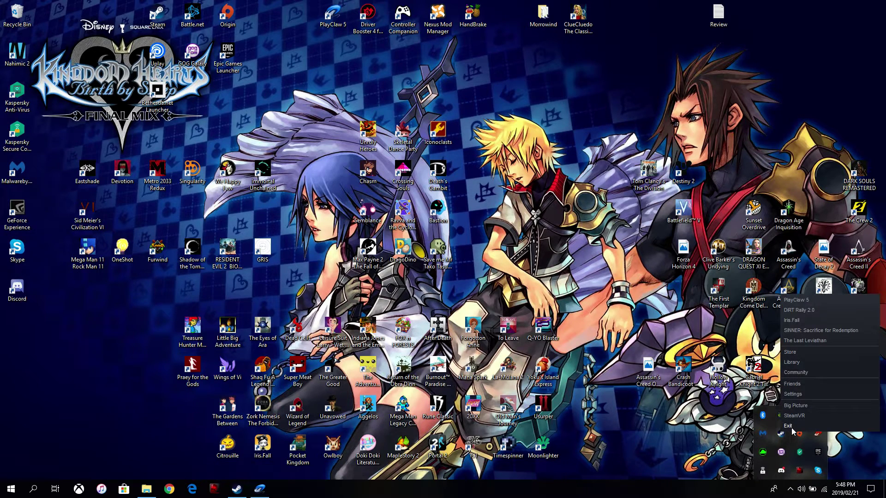
click(788, 426)
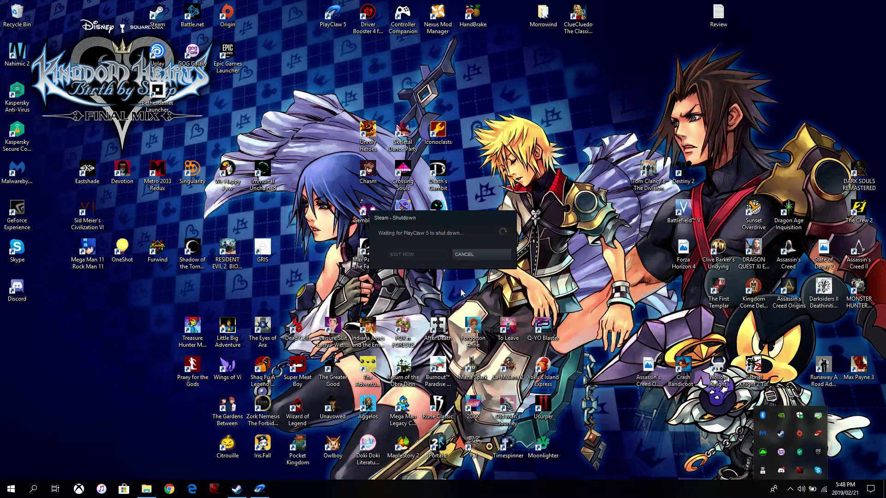
click(475, 255)
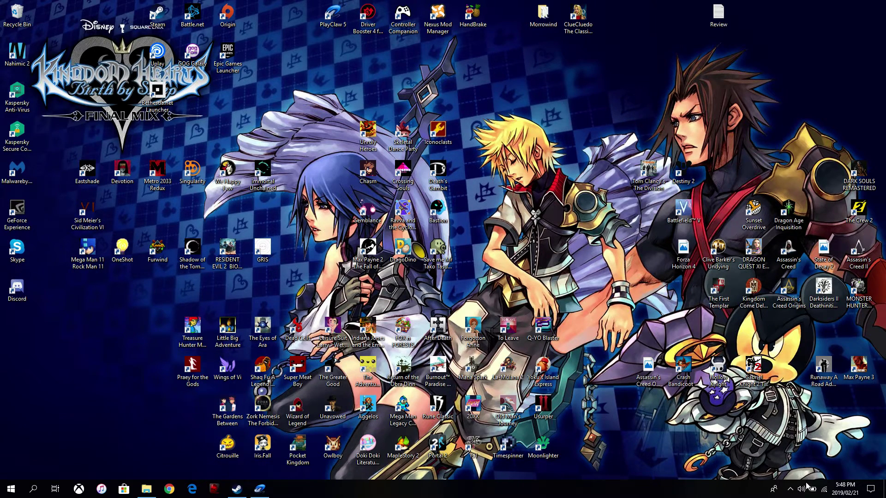
Exit Steam immediately without waiting for PlayClaw 5 to shut down, and start Steam again.
click(790, 490)
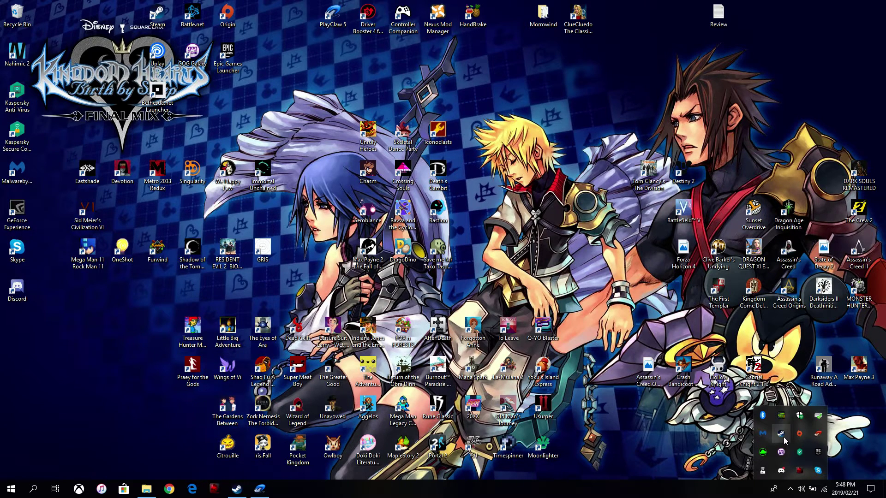
right_click(784, 437)
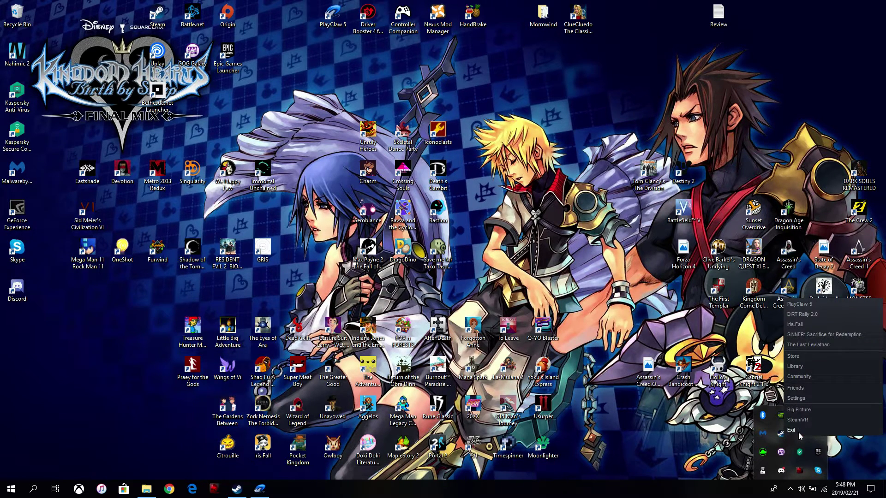
click(791, 431)
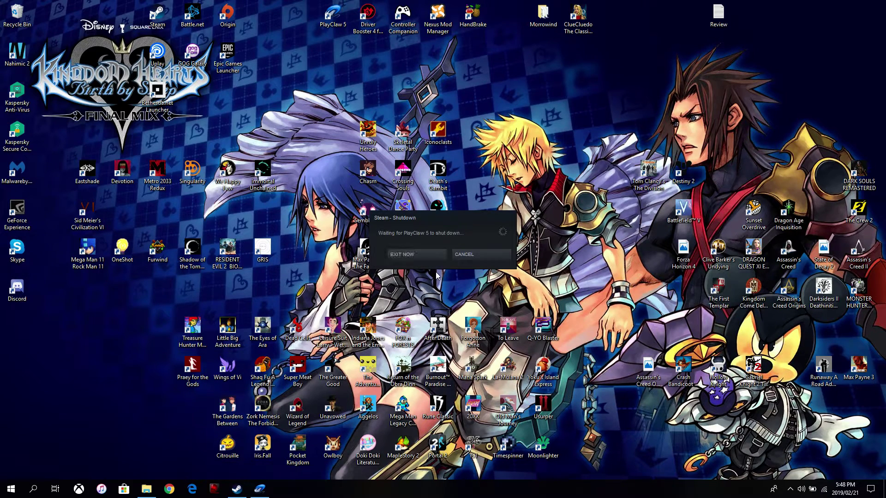
click(403, 256)
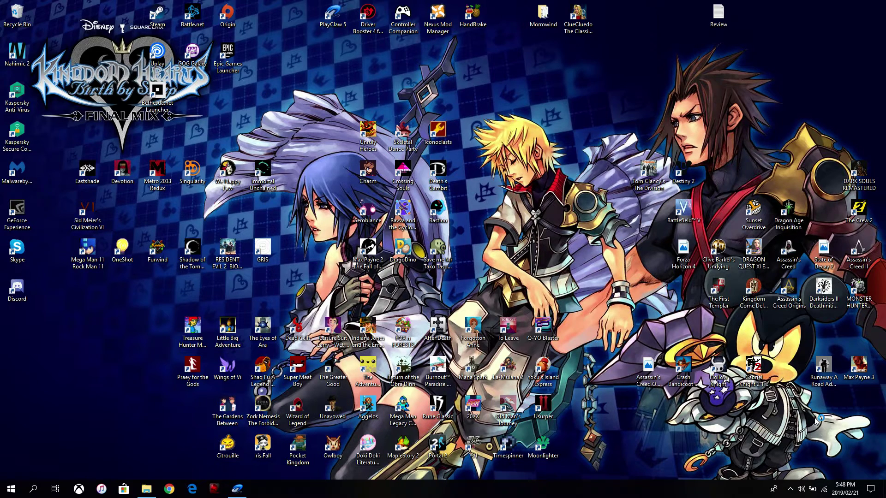
double_click(153, 18)
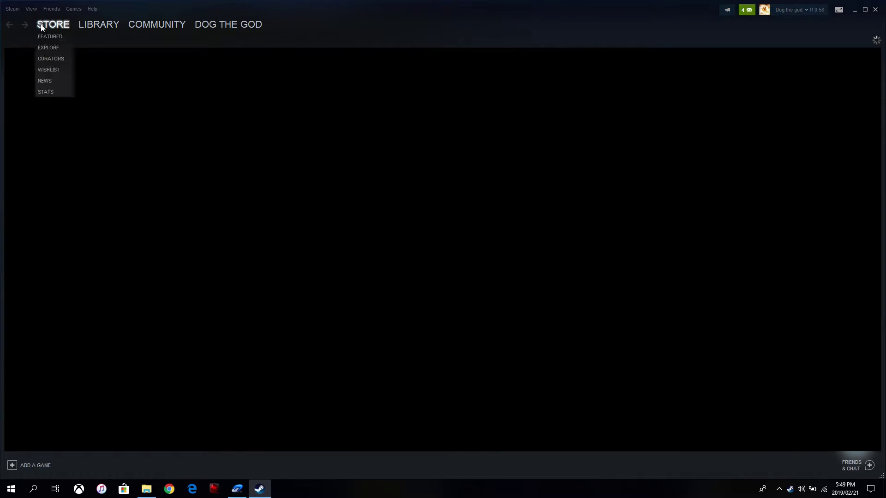
Open the Screenshot Uploader, reposition it and show the screenshots of the game Protocol.
click(31, 9)
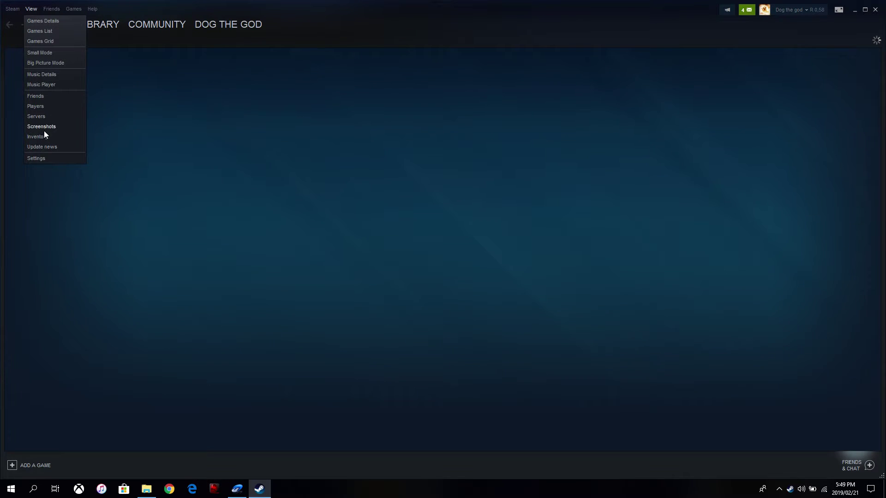
click(42, 125)
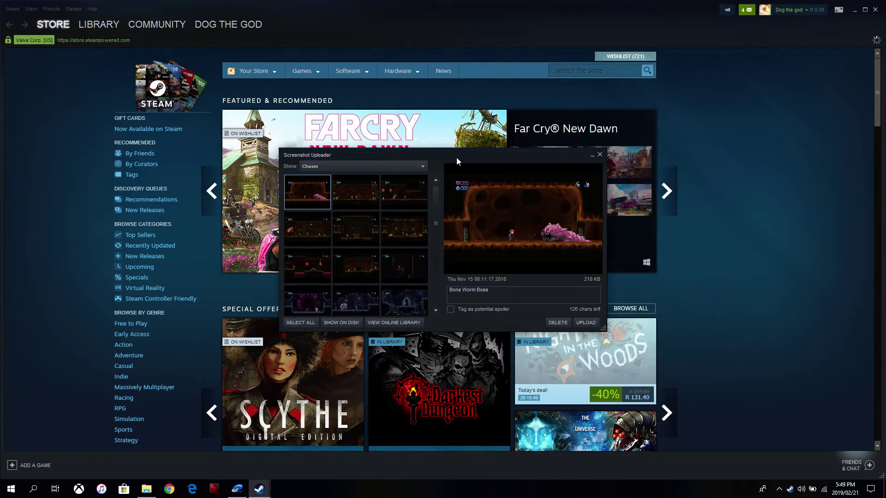
drag(456, 157, 377, 131)
click(337, 139)
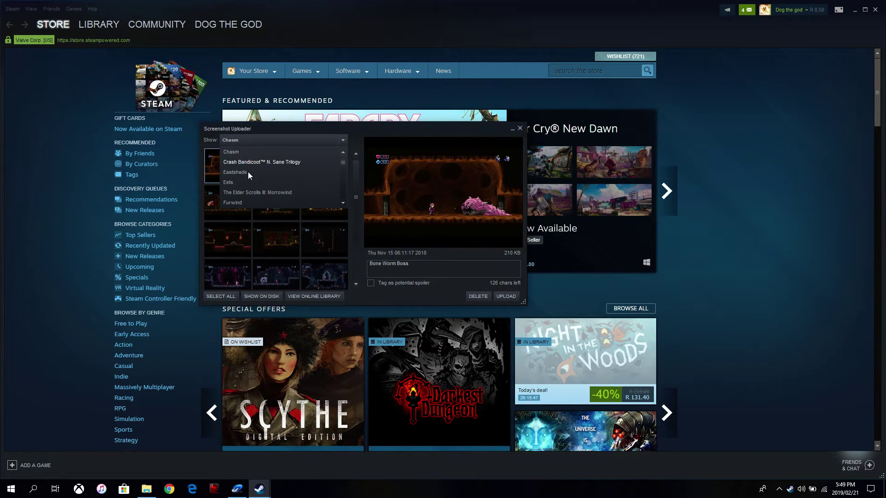
scroll(244, 187, down, 3)
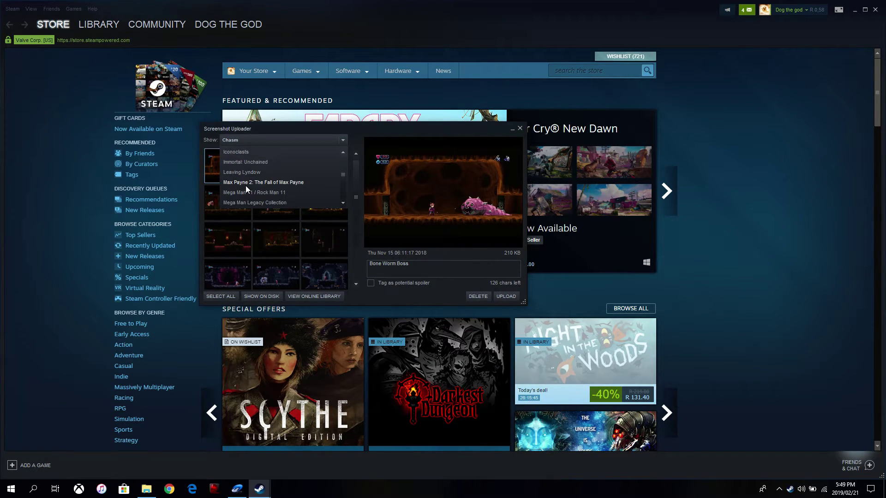
click(238, 203)
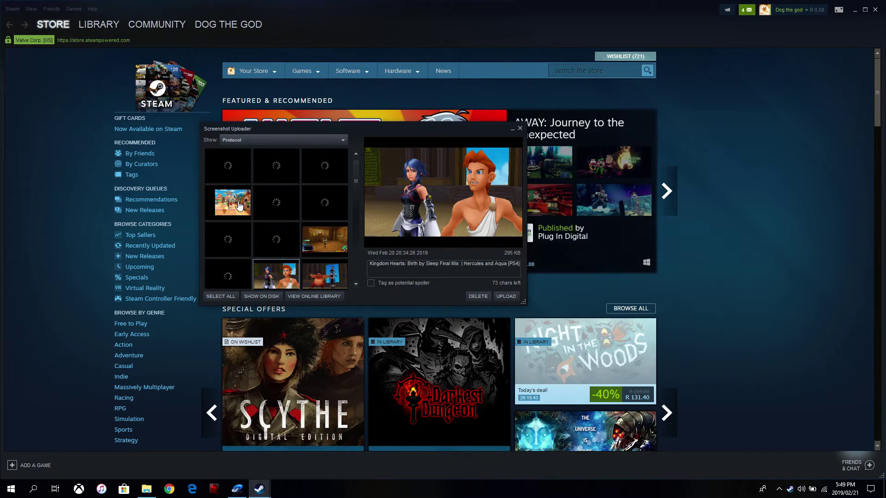
Preview the newly added Protocol screenshots and compare their empty captions with the caption on the Captain Justice image.
click(224, 172)
click(261, 170)
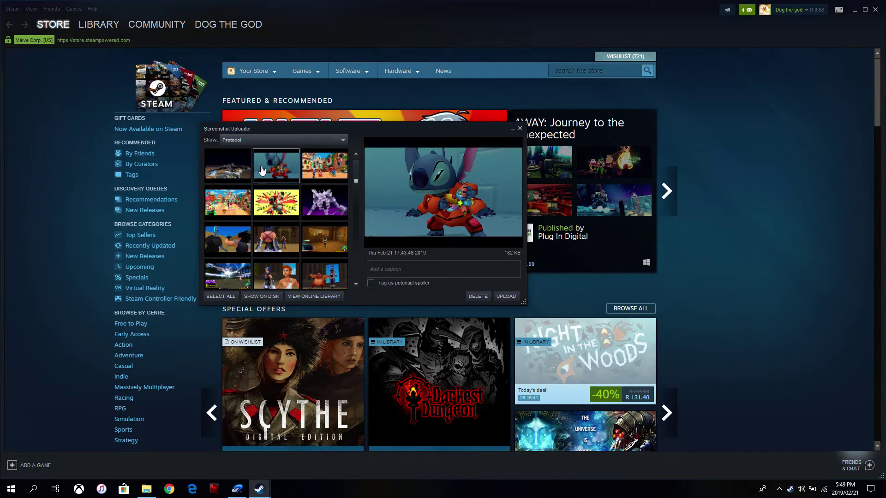
click(322, 166)
click(220, 205)
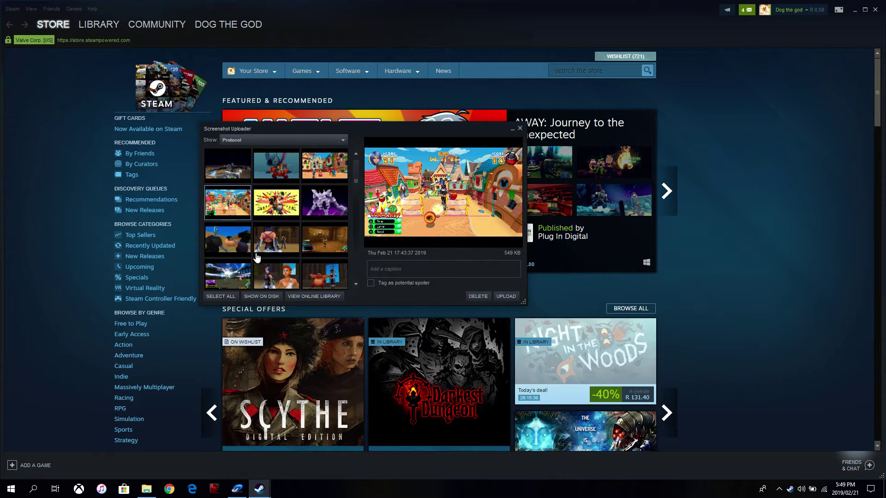
click(276, 208)
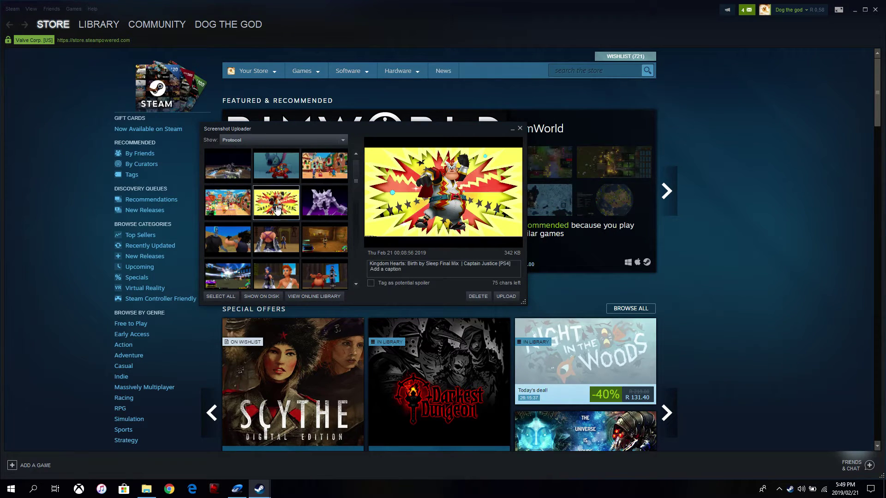
click(405, 273)
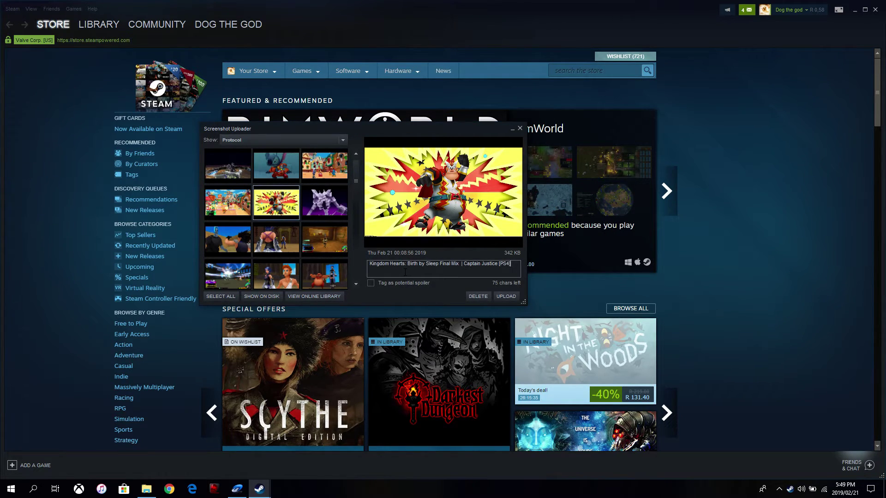
click(233, 208)
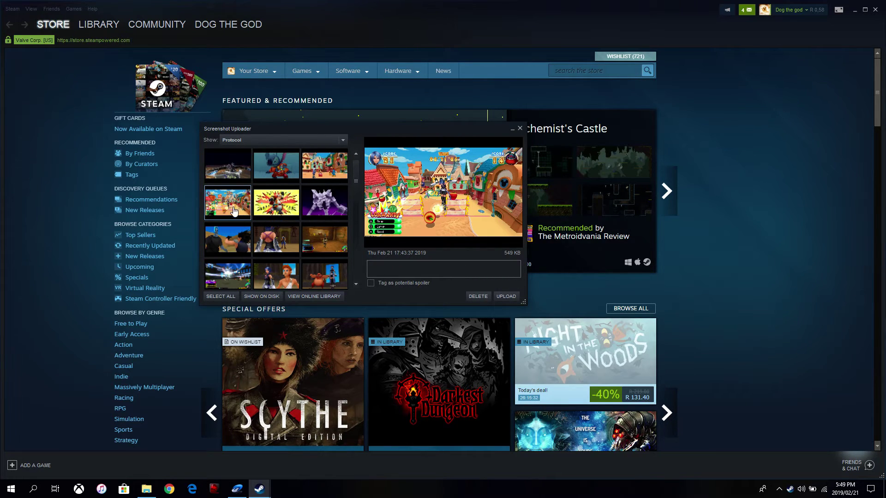
Copy the full caption of the Captain Justice screenshot into the caption of the uncaptioned town screenshot taken at 17:43:37.
click(260, 206)
drag(512, 264, 361, 263)
key(ctrl+c)
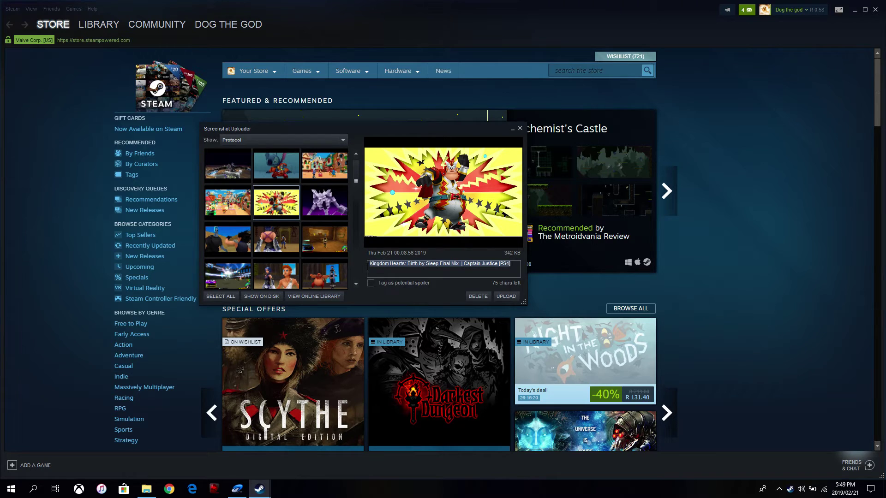
click(238, 208)
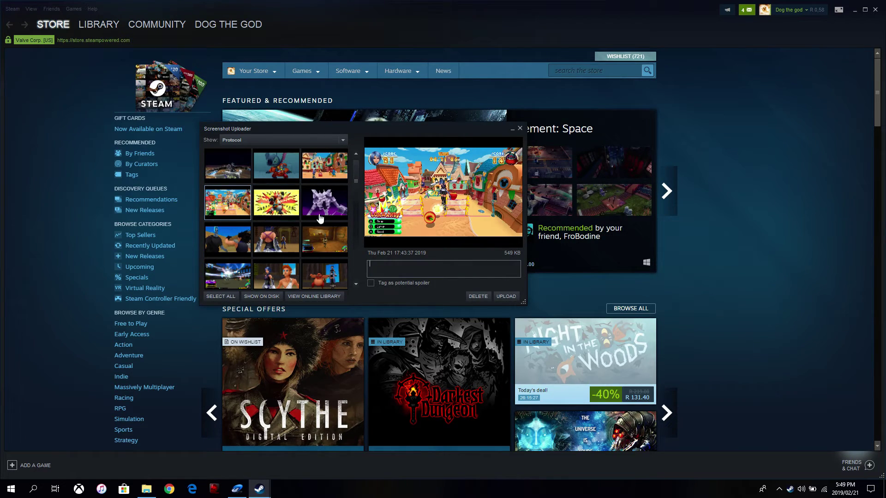
key(ctrl+v)
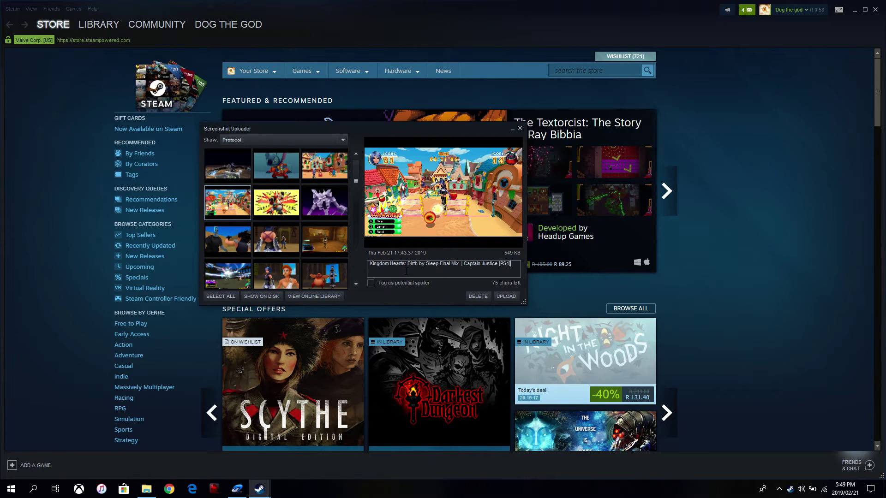
Replace "Captain Justice" with "xxxx" in the pasted caption, keeping the game title and the [PS4] tag.
click(503, 271)
key(BackSpace)
key(BackSpace)
key(BackSpace)
key(BackSpace)
key(BackSpace)
key(BackSpace)
key(BackSpace)
key(BackSpace)
key(BackSpace)
key(BackSpace)
key(BackSpace)
key(BackSpace)
key(BackSpace)
key(BackSpace)
key(BackSpace)
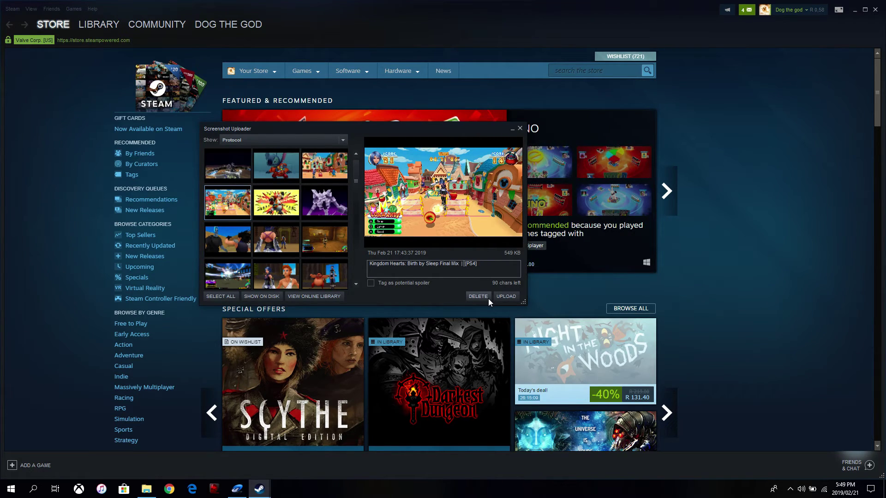
text(xxxx)
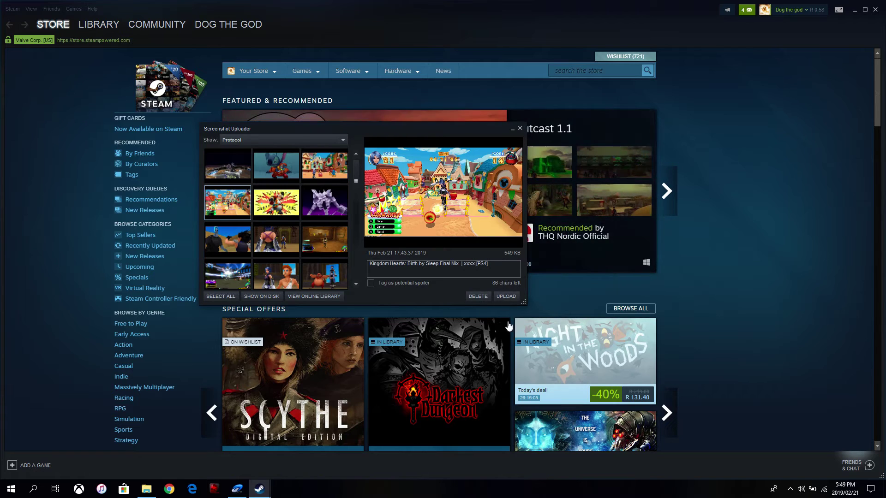
Upload the captioned town screenshot to Steam Cloud with Public visibility and without sharing it to Facebook.
click(503, 298)
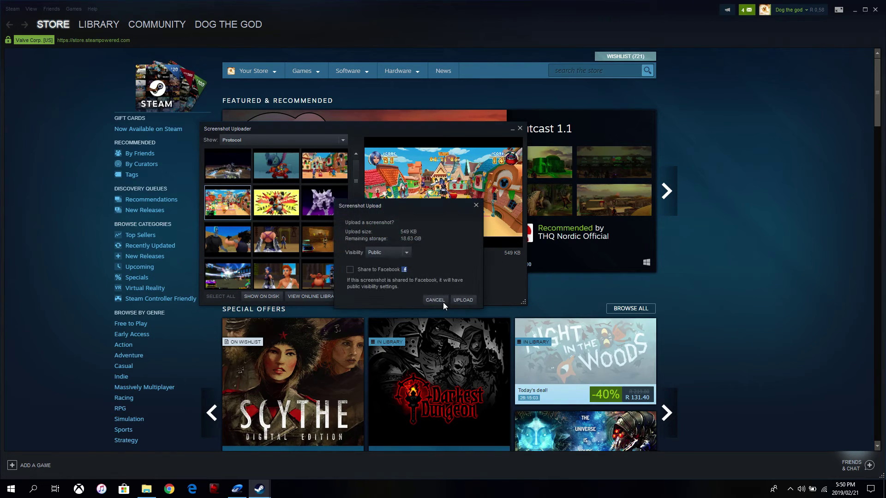
click(463, 300)
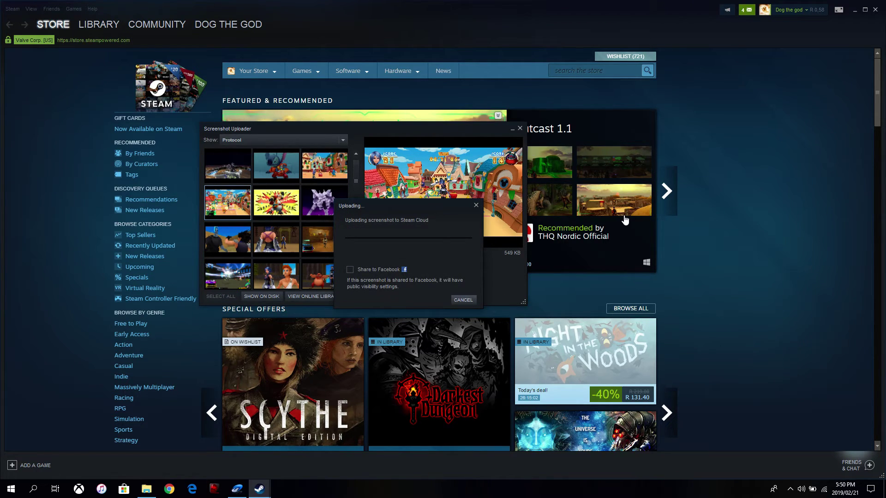
mouse_move(625, 220)
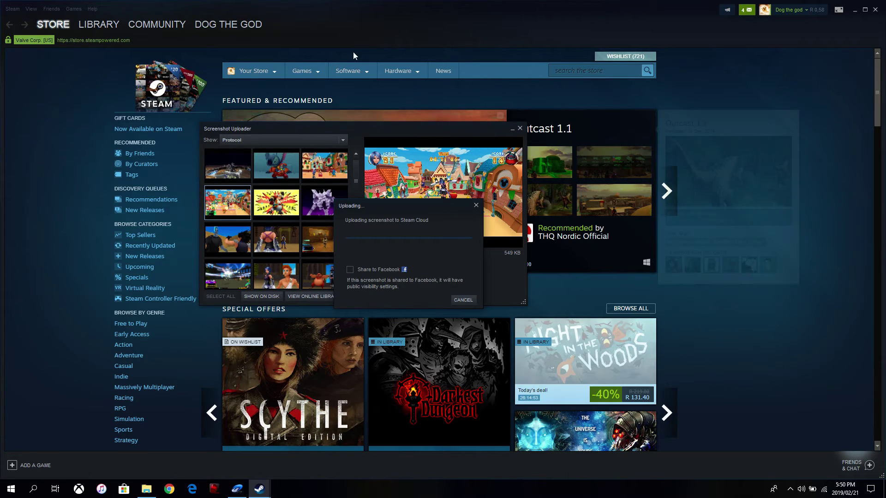
Open the account's own activity page.
click(203, 29)
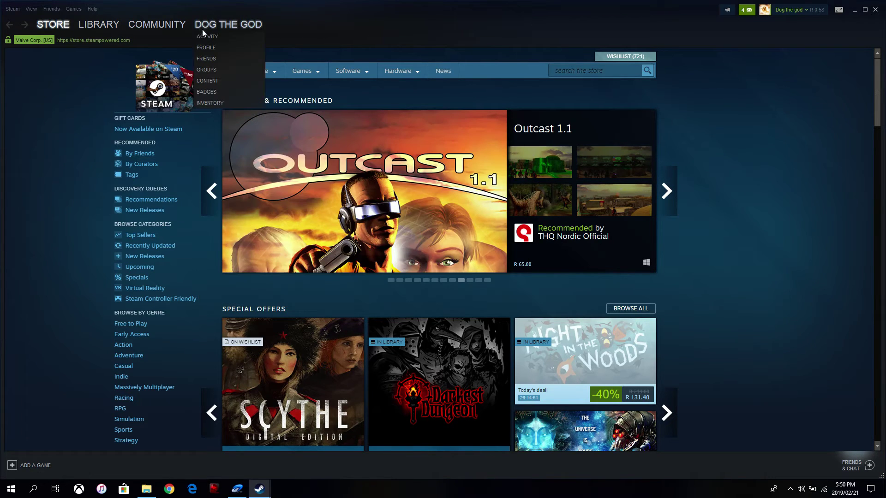
click(206, 36)
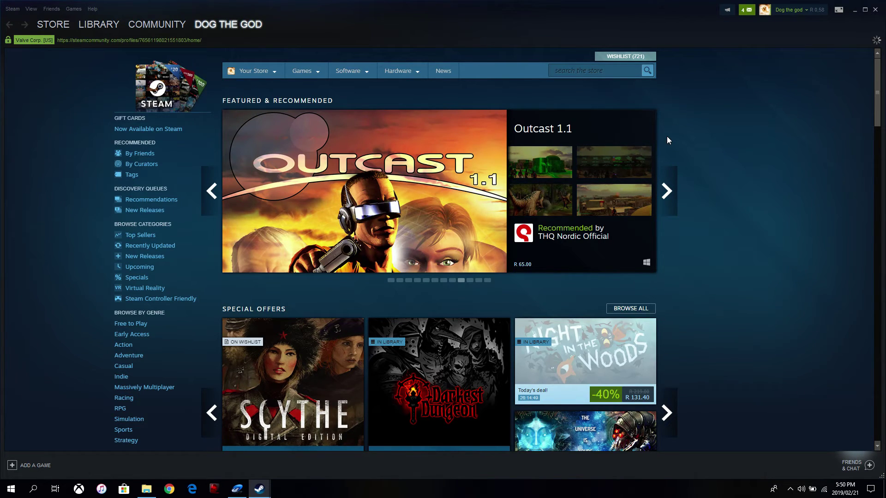